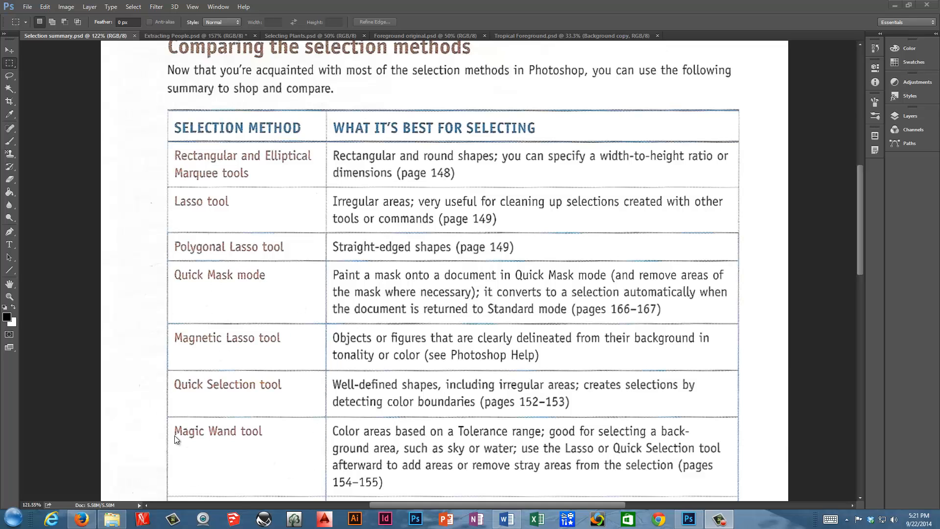
Switch to the Selecting Plants.psd document and activate the Quick Selection tool
left_click(199, 36)
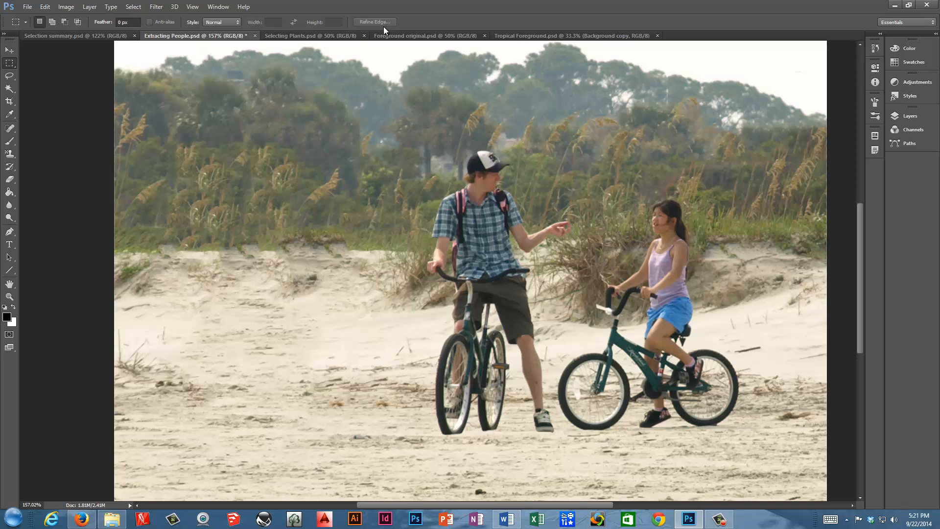
left_click(321, 36)
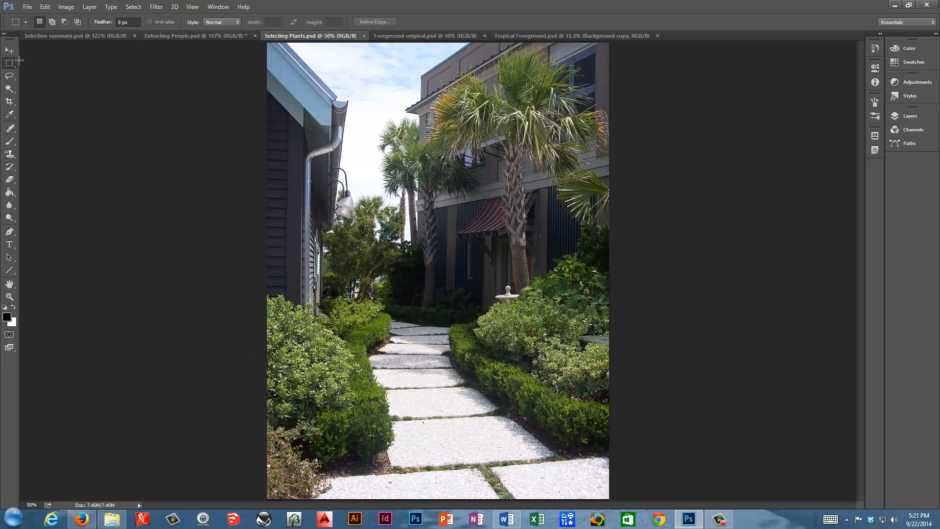
left_click(8, 88)
right_click(8, 88)
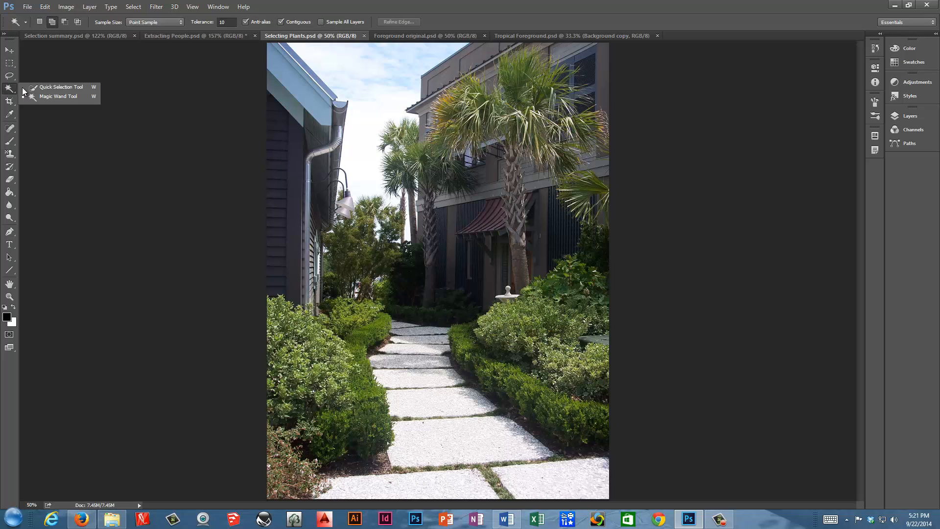
left_click(61, 88)
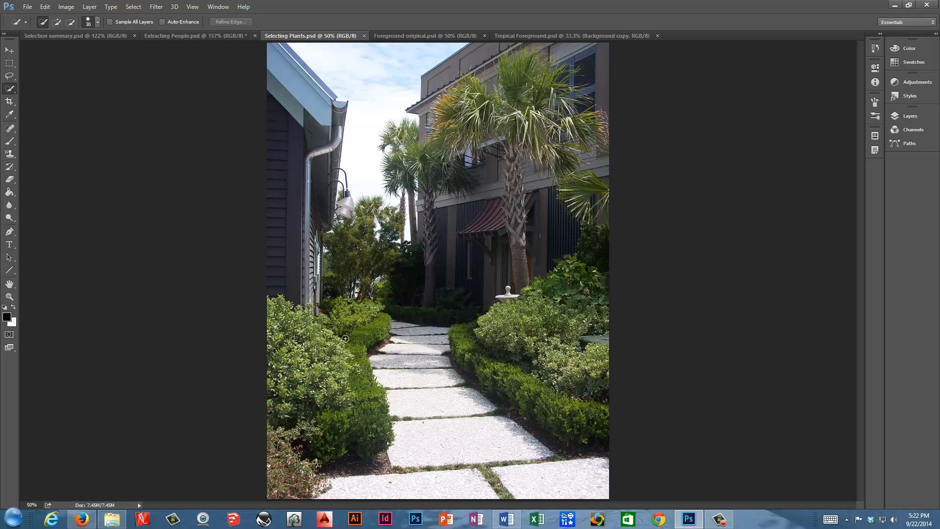
Quick-select the low hedge along the left edge of the path and check the selected area in Quick Mask mode
mouse_move(345, 338)
left_mouse_down()
mouse_move(368, 331)
mouse_move(359, 354)
mouse_move(375, 433)
mouse_move(364, 434)
mouse_move(387, 460)
mouse_move(362, 474)
mouse_move(389, 463)
left_mouse_up()
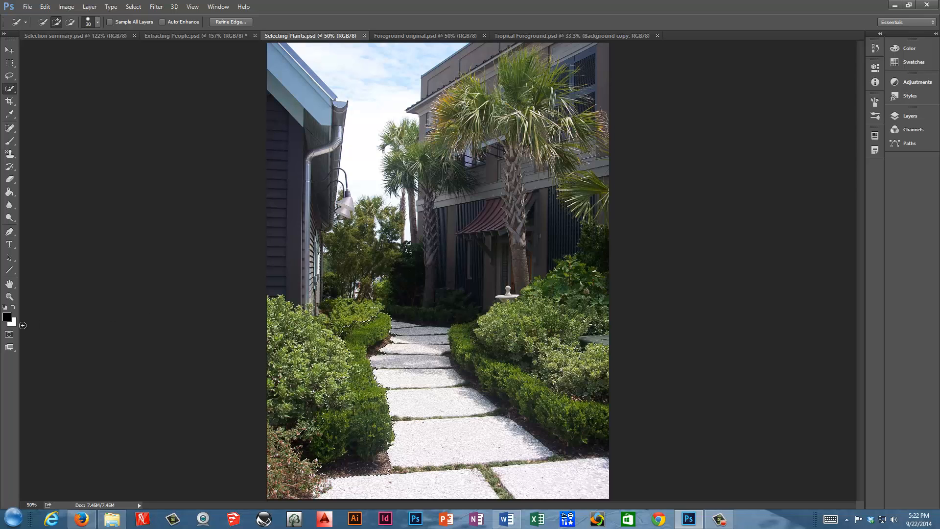
left_click(10, 336)
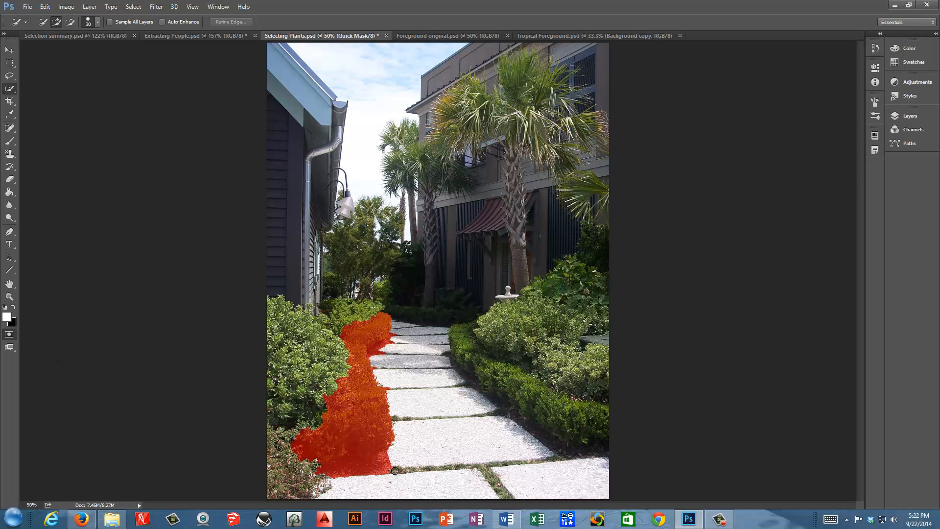
left_click(9, 335)
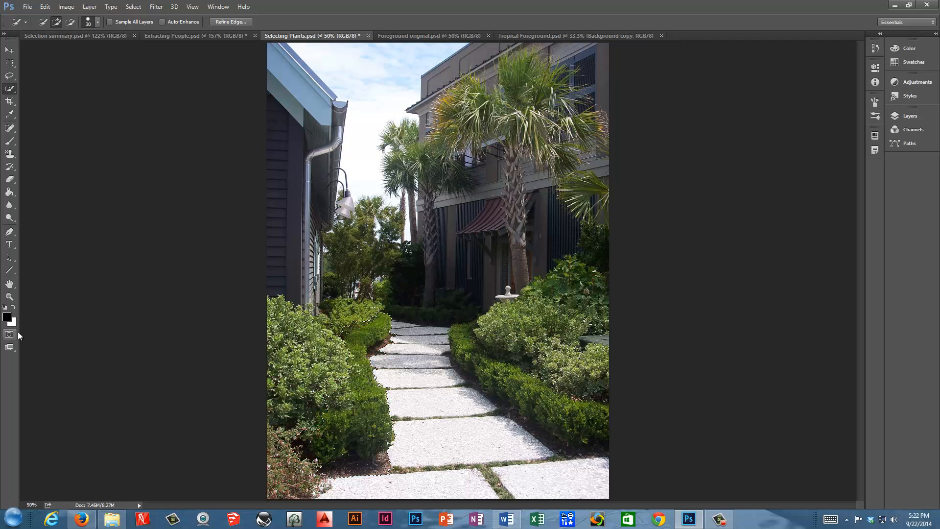
Turn on Auto-Enhance for the Quick Selection tool and try its subtract and new-selection modes
left_click(162, 21)
left_click(71, 23)
left_click(44, 22)
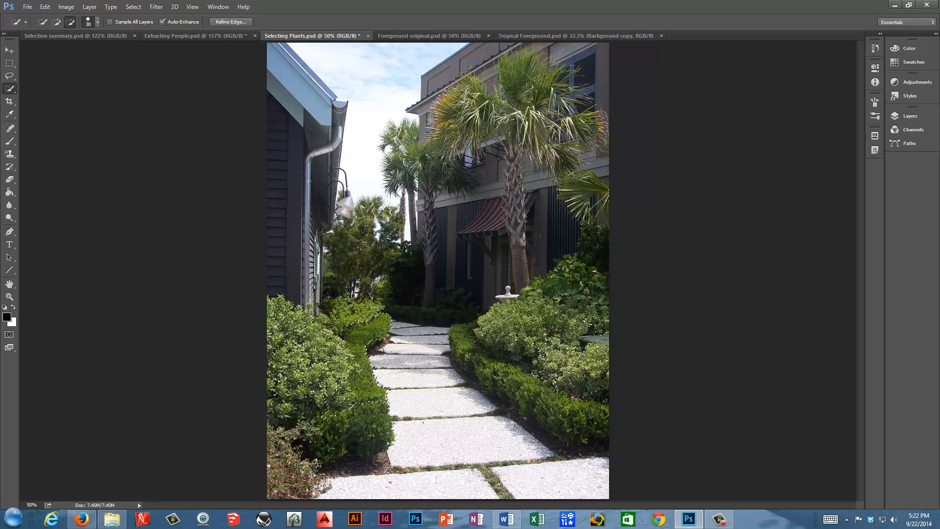
Clear the current selection and select the low hedge left of the path again with Quick Selection in add mode
key("ctrl+d")
key("ctrl+plus")
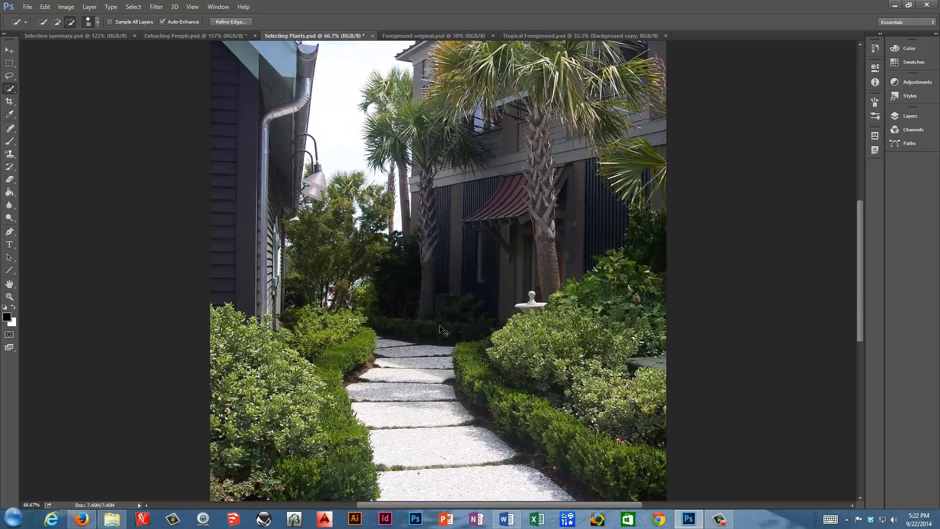
key("ctrl+plus")
left_click_drag(413, 357, 436, 160)
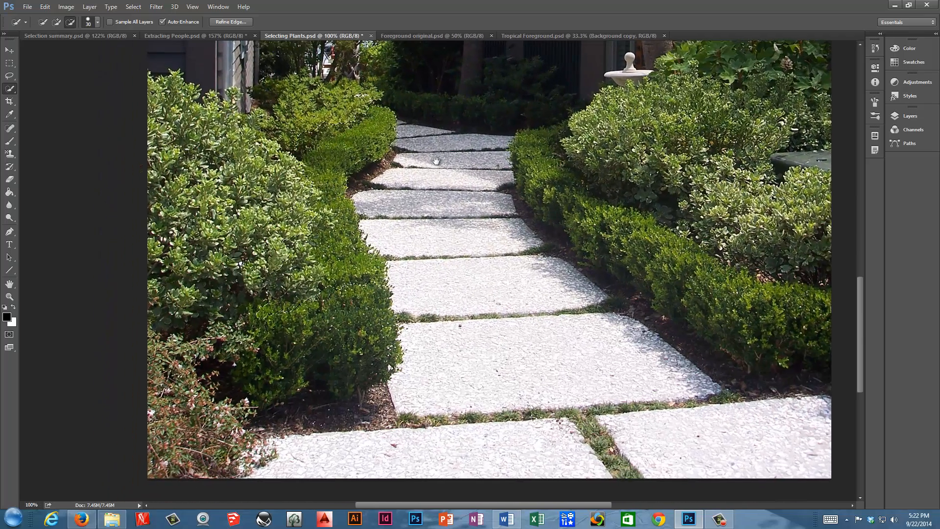
left_click(56, 22)
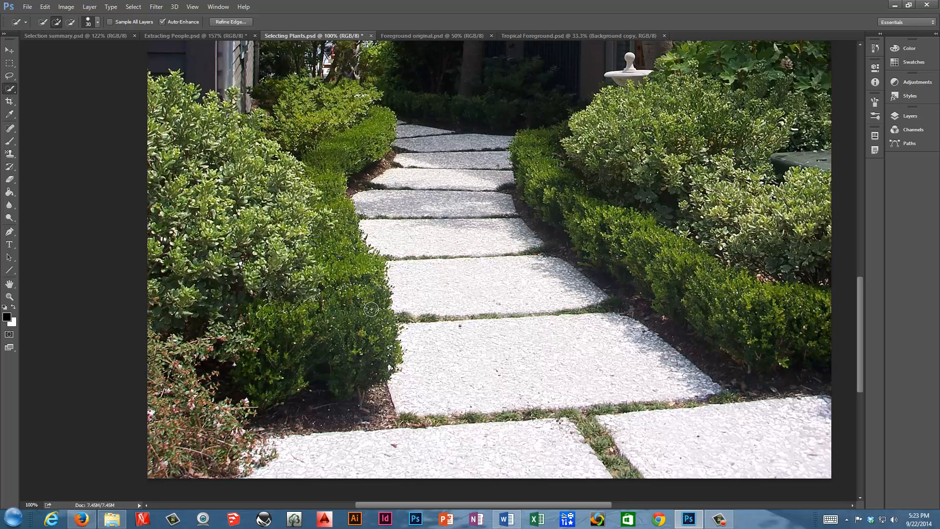
mouse_move(379, 358)
left_mouse_down()
mouse_move(363, 362)
mouse_move(350, 333)
mouse_move(313, 326)
mouse_move(316, 295)
left_mouse_up()
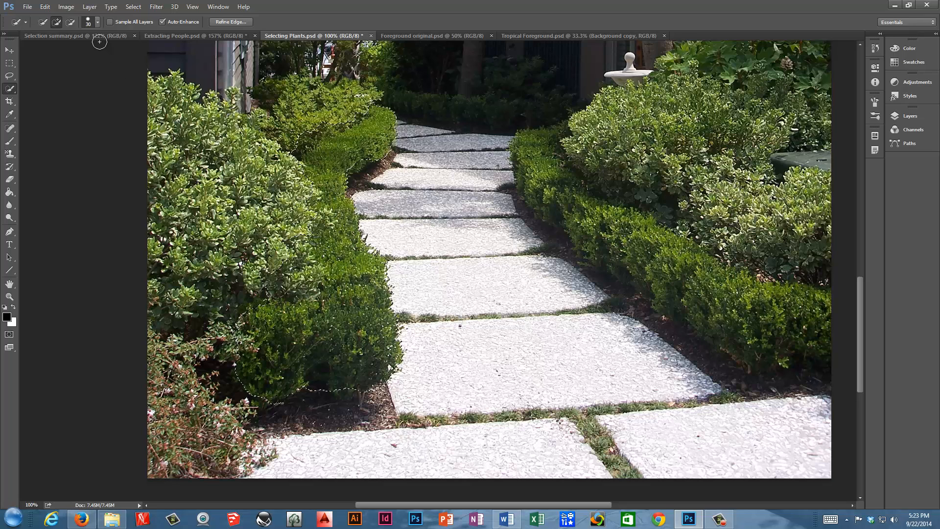
Add the shaded area beside the hedge's lower end to the selection and subtract the spill-over along the large bush
left_click(70, 22)
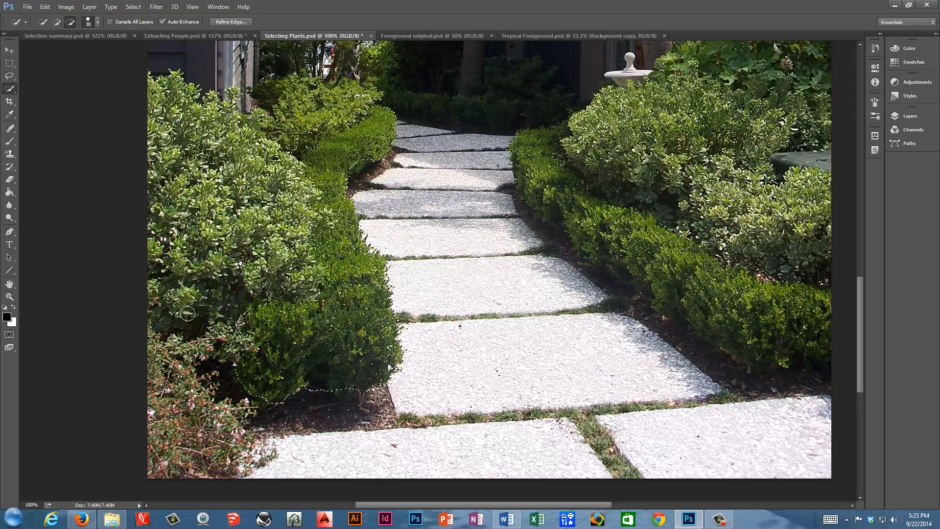
left_click(56, 21)
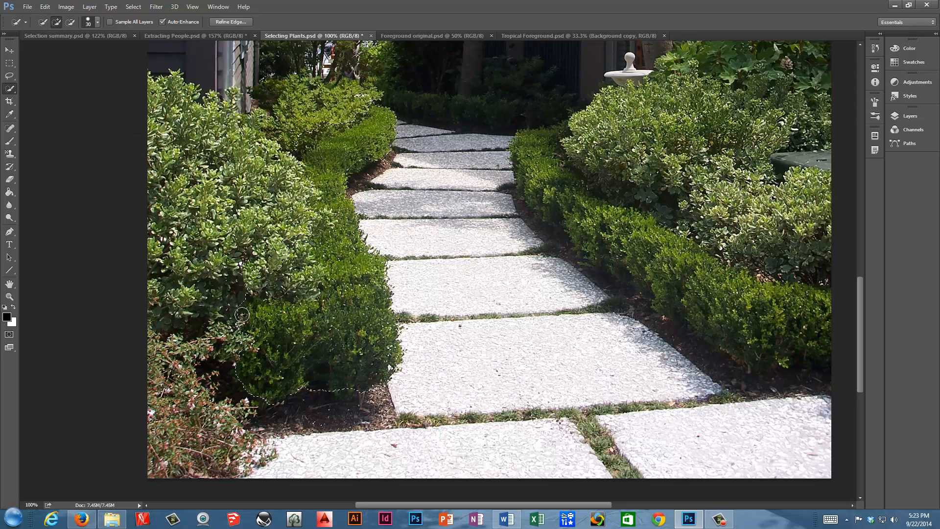
left_click_drag(242, 314, 226, 274)
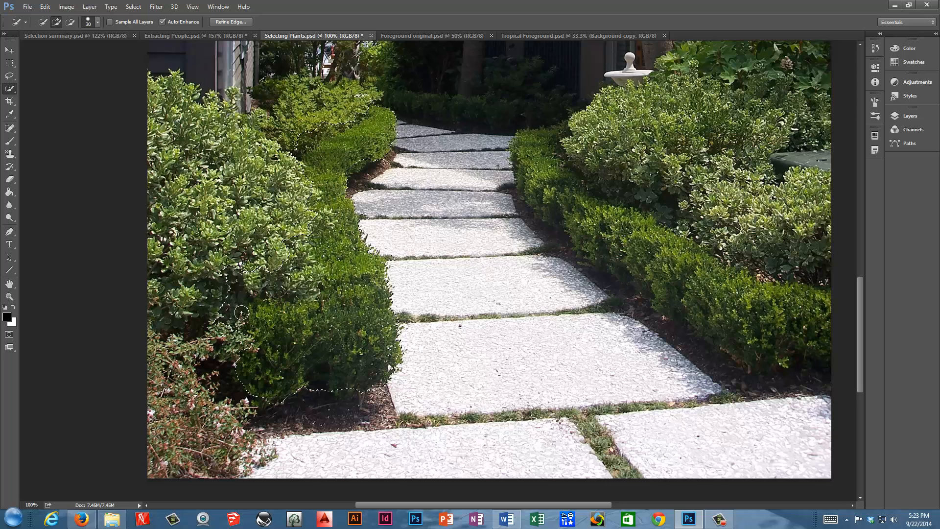
left_click(70, 22)
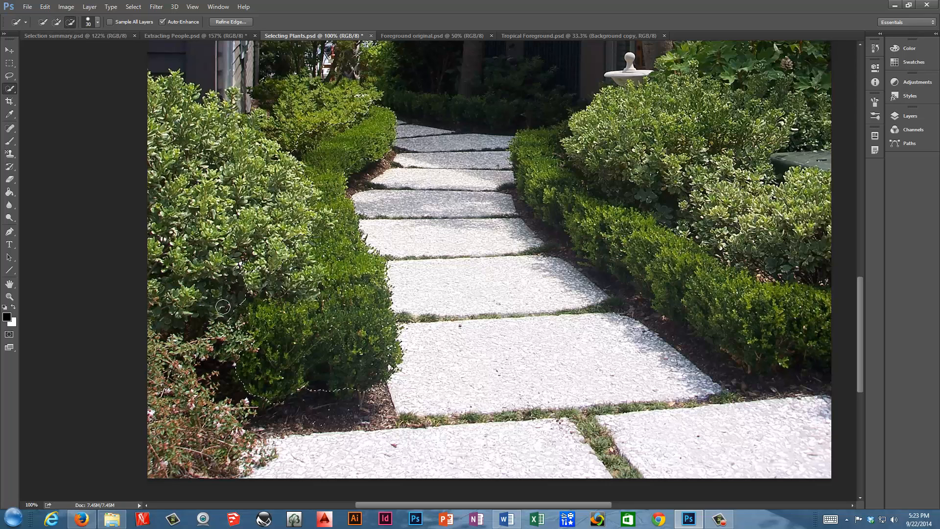
mouse_move(223, 307)
left_mouse_down()
mouse_move(264, 274)
mouse_move(310, 274)
mouse_move(296, 193)
mouse_move(328, 216)
left_mouse_up()
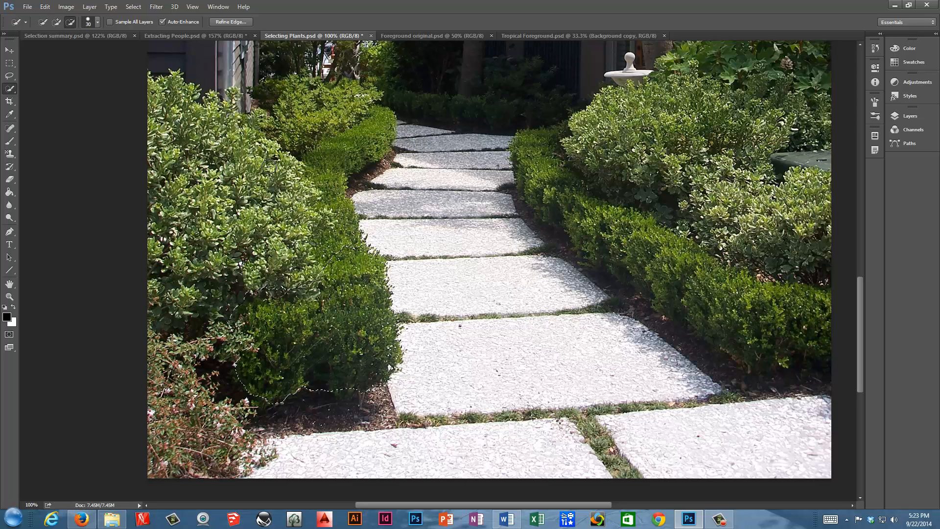
Check the hedge selection's coverage in Quick Mask mode and return to standard mode
left_click(56, 22)
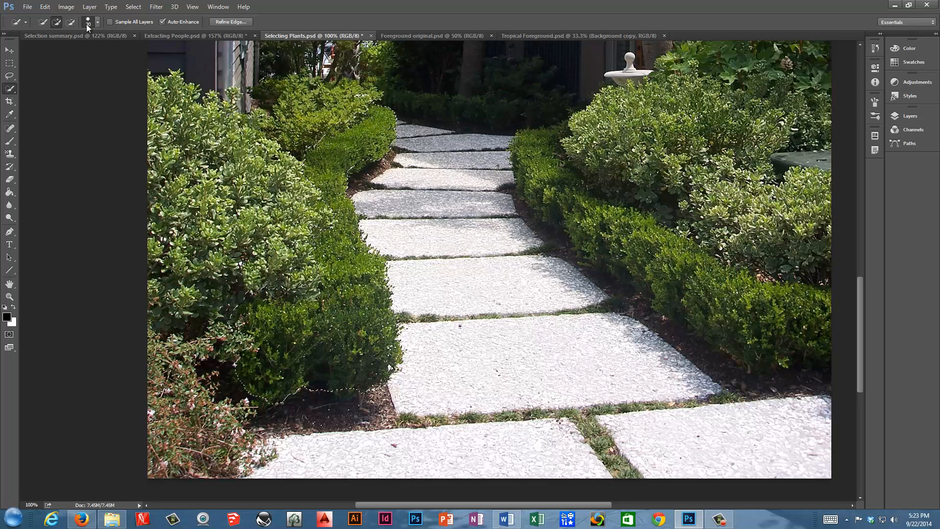
left_click(70, 21)
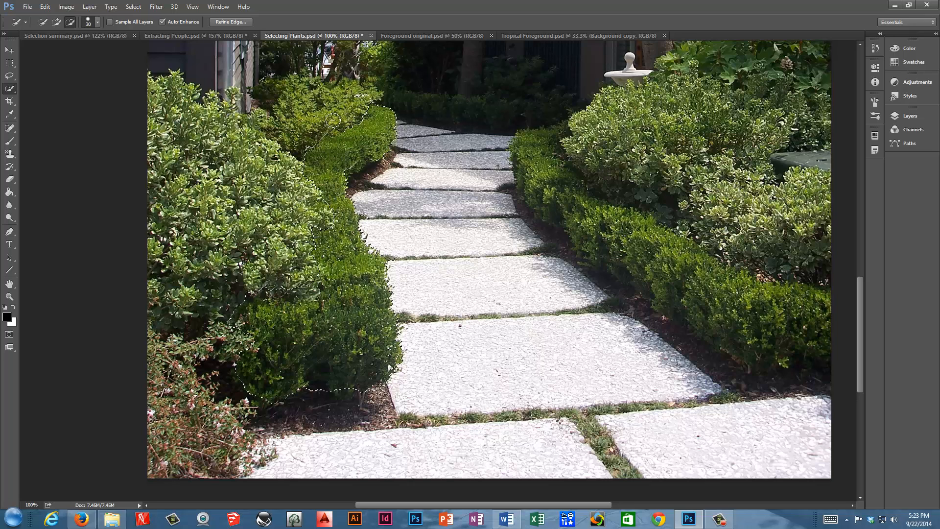
left_click(9, 335)
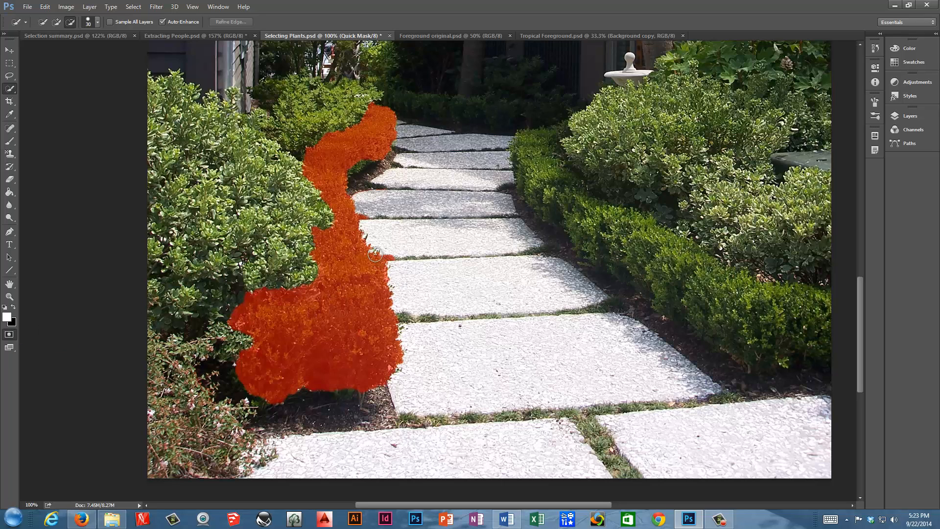
left_click(57, 21)
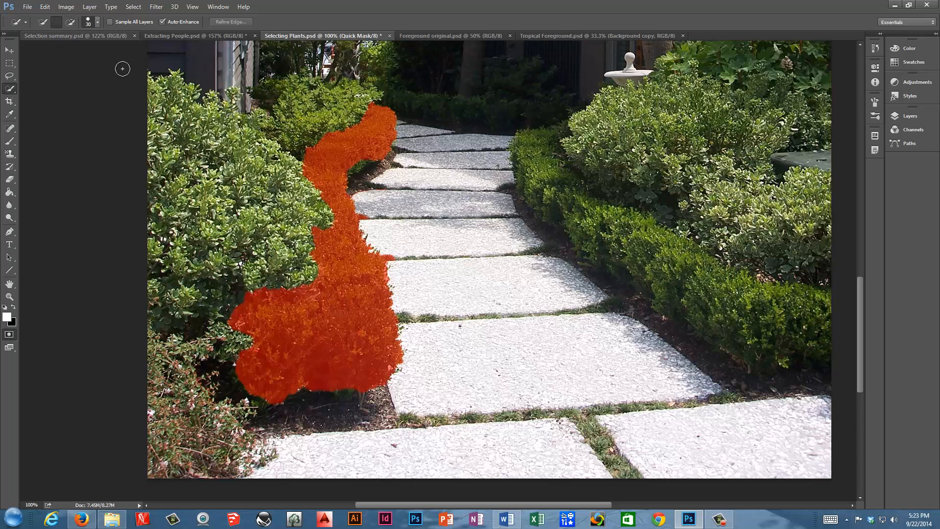
left_click(9, 334)
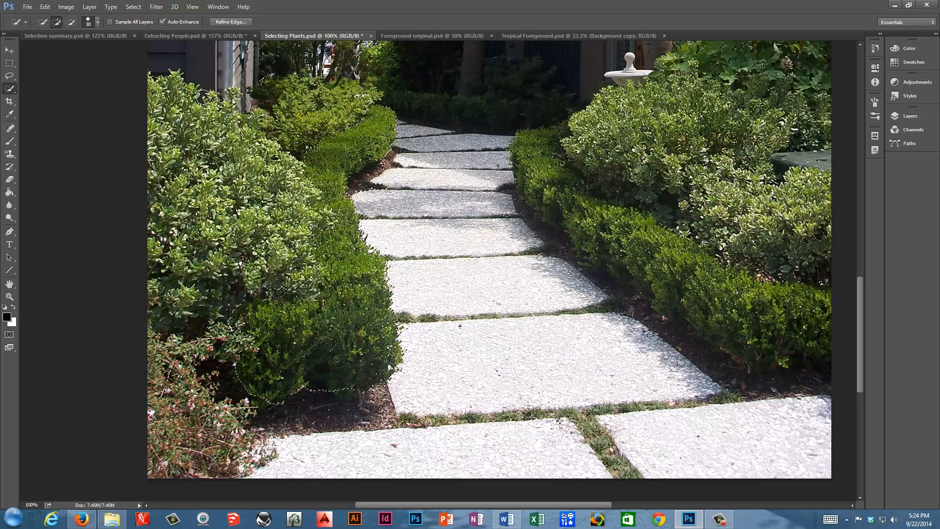
Reduce the selection brush size to 6, refine the hedge selection's edges by adding and subtracting, and check it in Quick Mask mode
key("bracketleft")
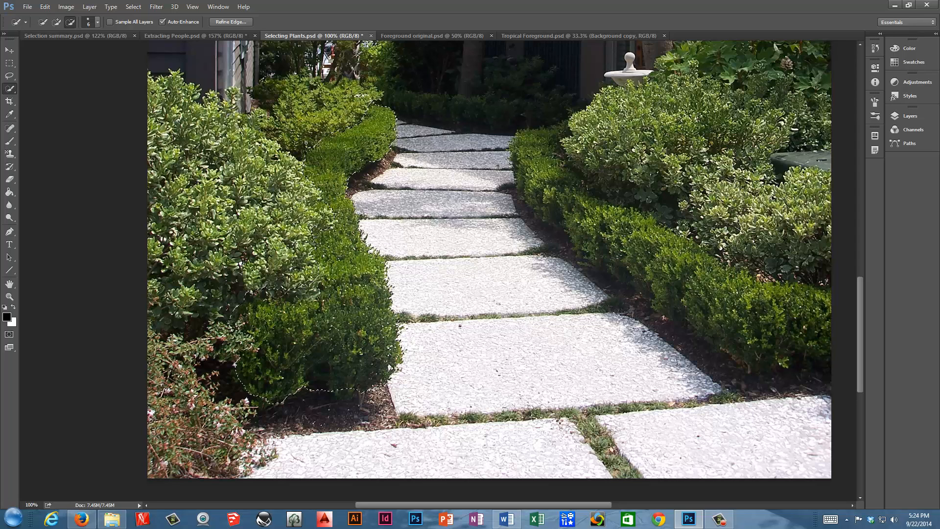
left_click(56, 22)
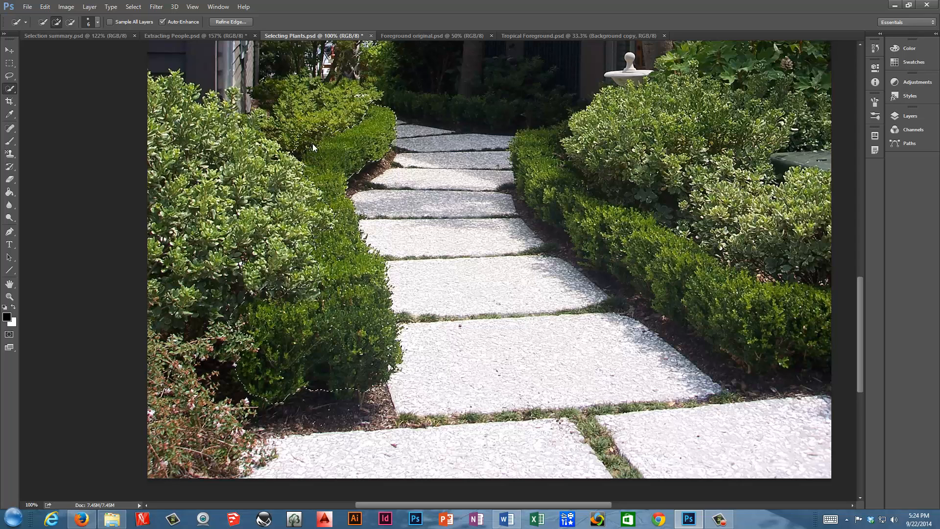
left_click(70, 22)
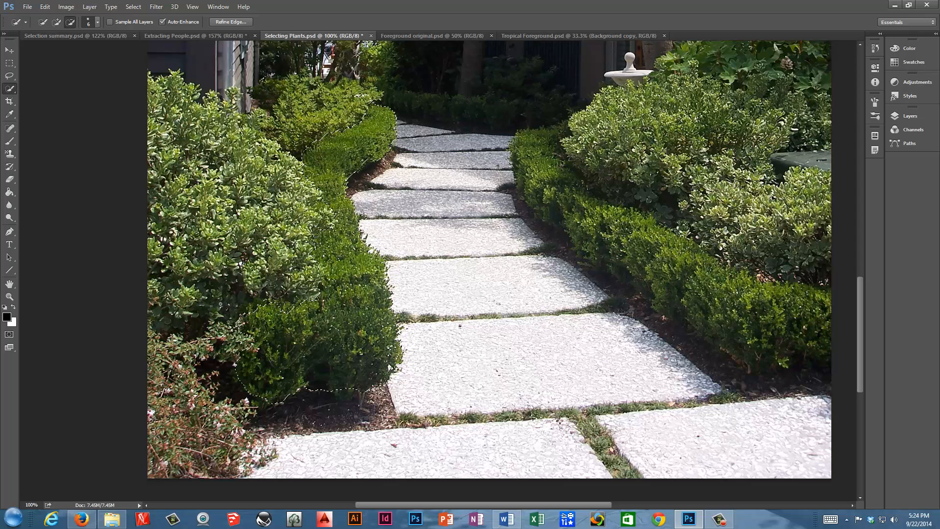
left_click(58, 22)
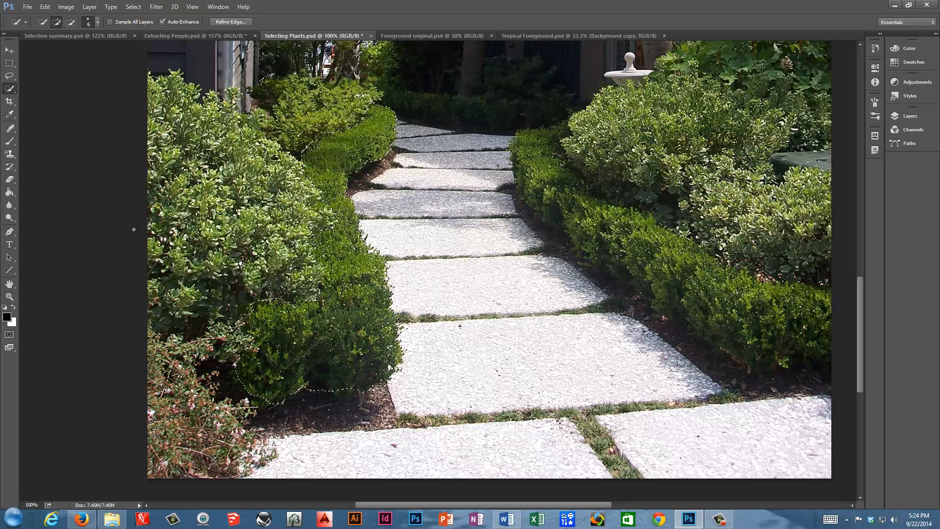
left_click(11, 332)
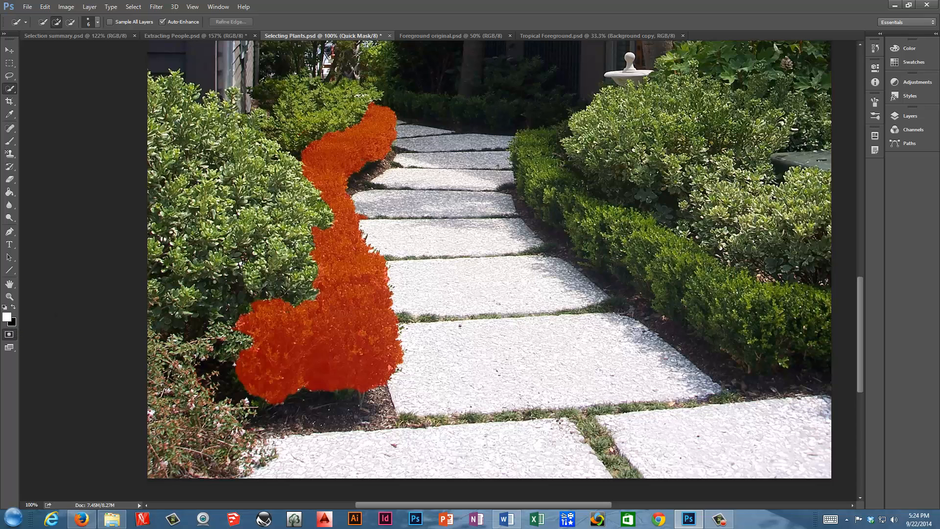
left_click(9, 334)
Recolor the selected hedge with a Hue/Saturation adjustment of Hue -35 and Saturation +31
left_click(66, 6)
mouse_move(73, 31)
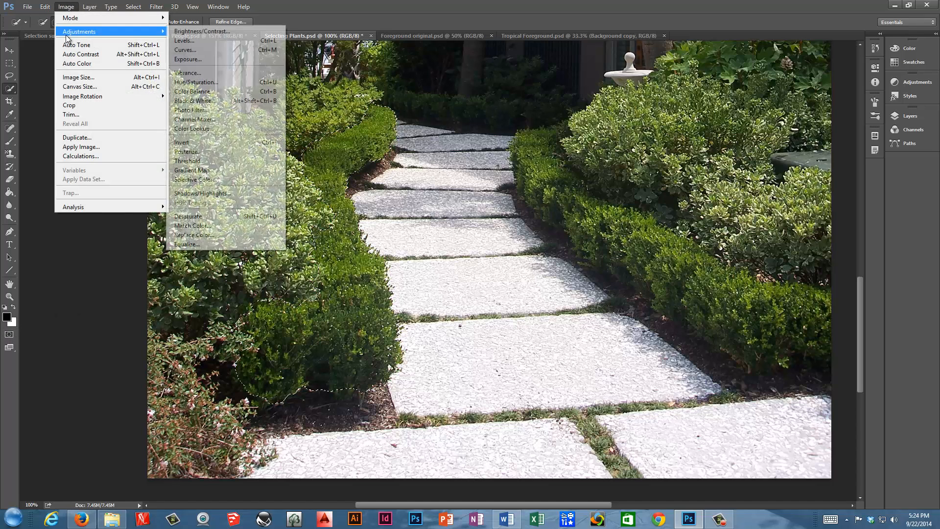
left_click(206, 81)
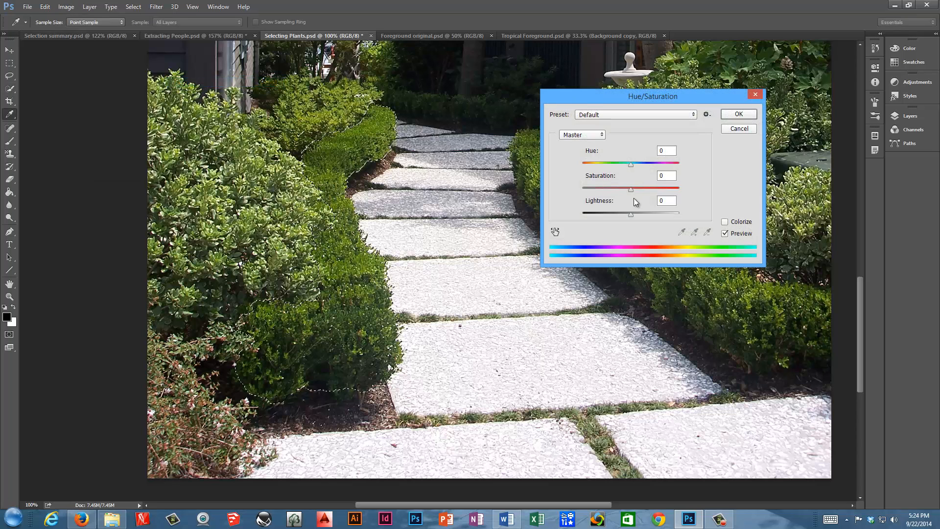
mouse_move(631, 163)
left_mouse_down()
mouse_move(616, 163)
mouse_move(634, 192)
mouse_move(645, 189)
mouse_move(619, 164)
mouse_move(641, 163)
mouse_move(598, 160)
mouse_move(615, 157)
left_mouse_up()
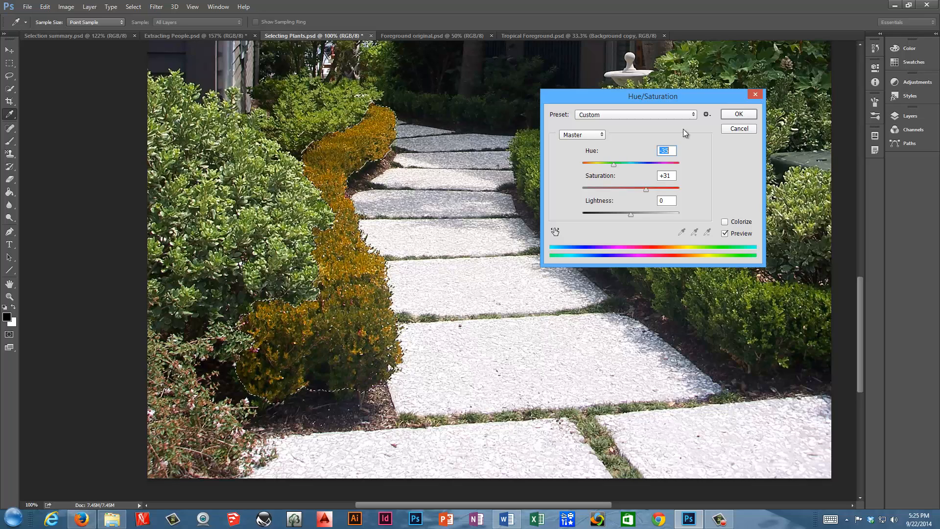
left_click(738, 113)
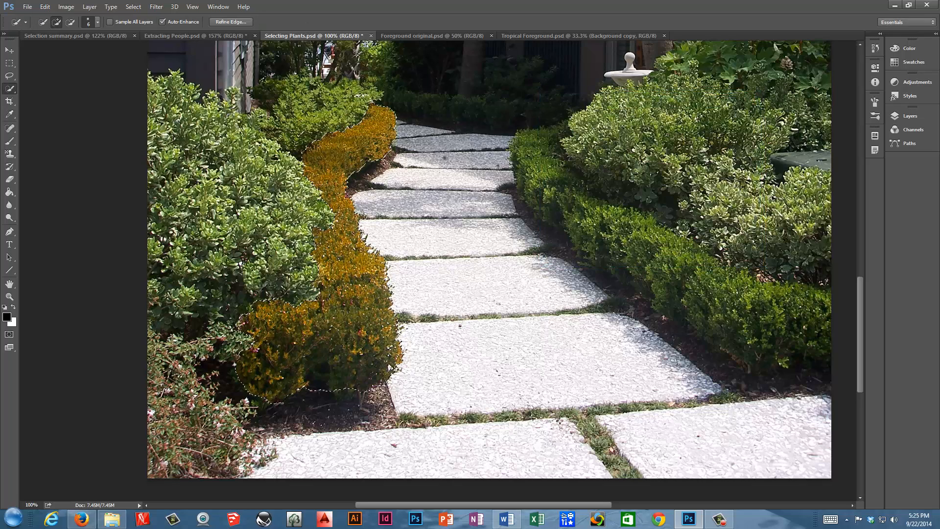
Deselect the recolored hedge
key("ctrl+minus")
left_click_drag(484, 147, 409, 193)
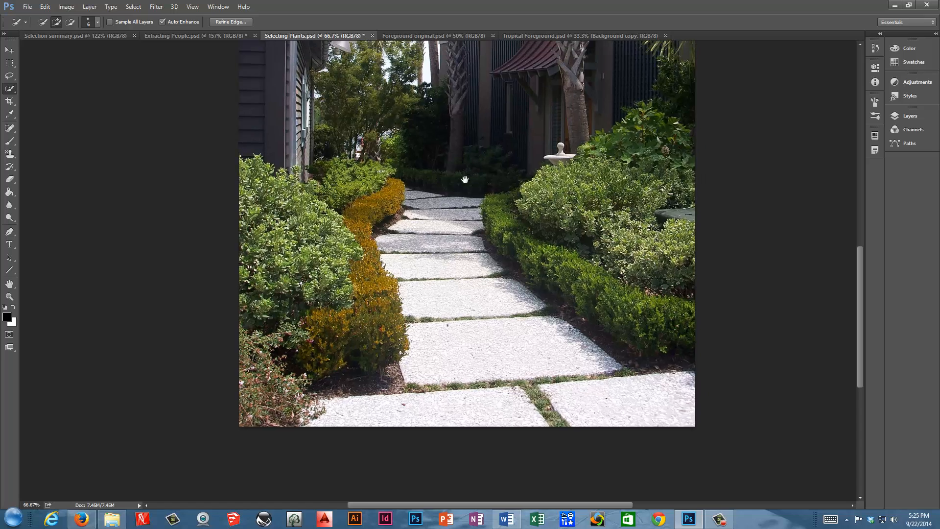
key("ctrl+d")
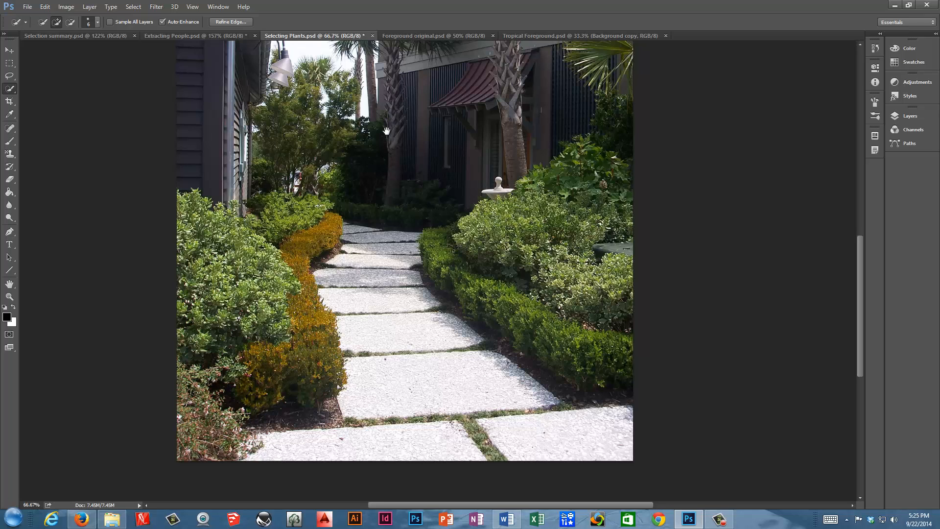
Select the blue roof fascia of the house with the Magic Wand tool
left_click_drag(387, 131, 401, 296)
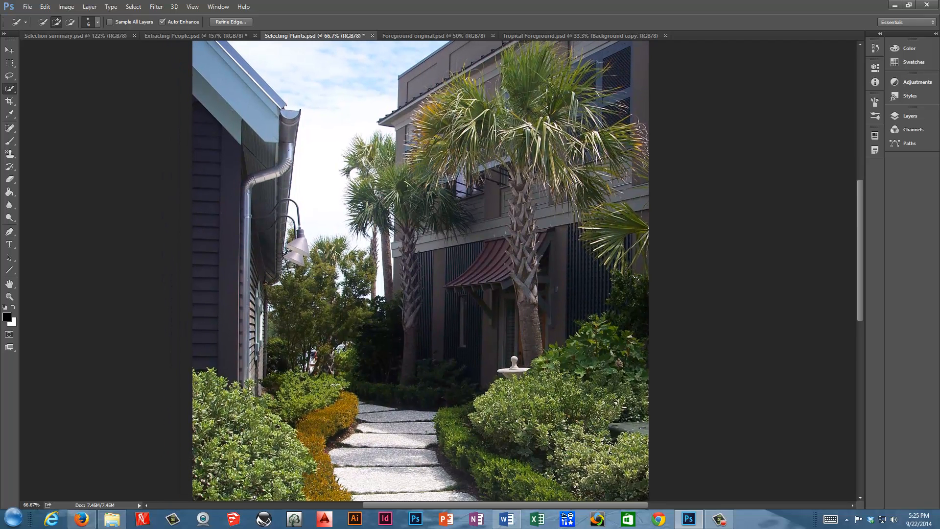
right_click(12, 92)
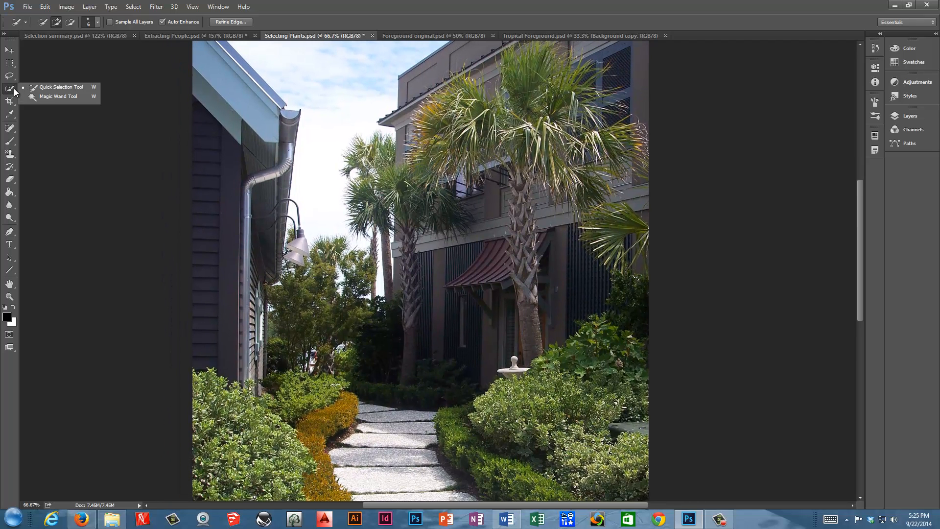
left_click(52, 97)
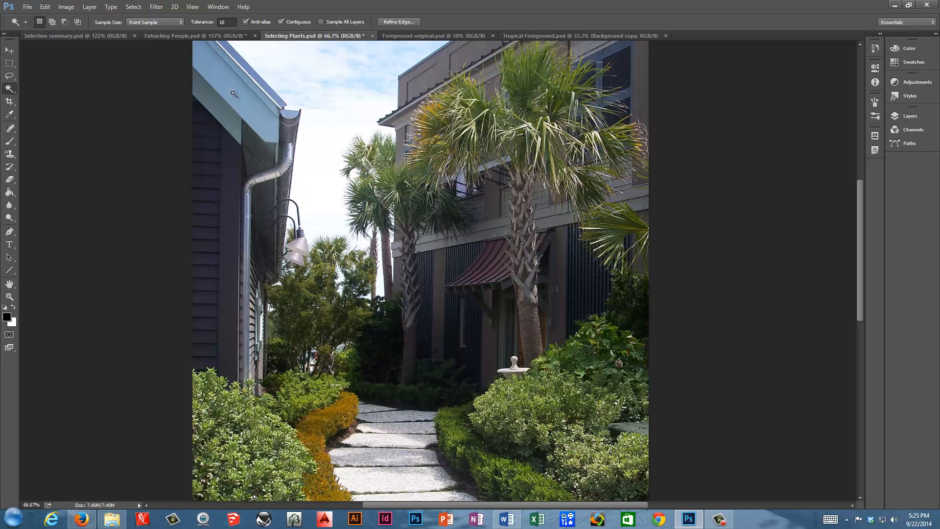
left_click(269, 129)
Set the Magic Wand tolerance to 30 and select the blue roof fascia again
left_click(221, 22)
type("30")
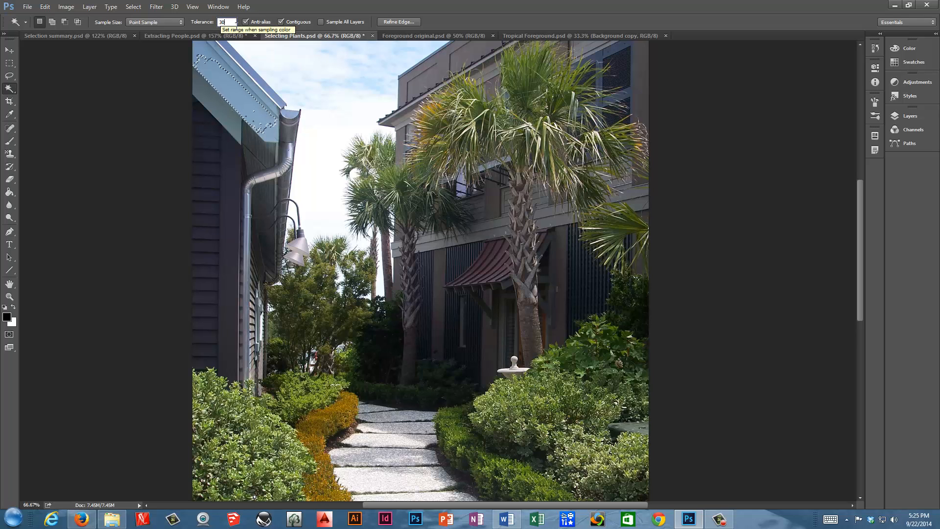
key("Return")
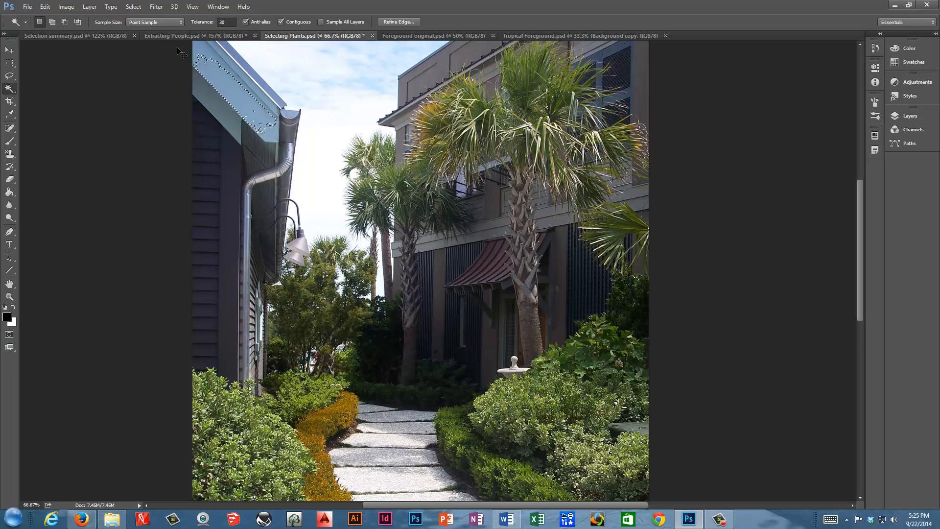
key("ctrl+z")
left_click(244, 87)
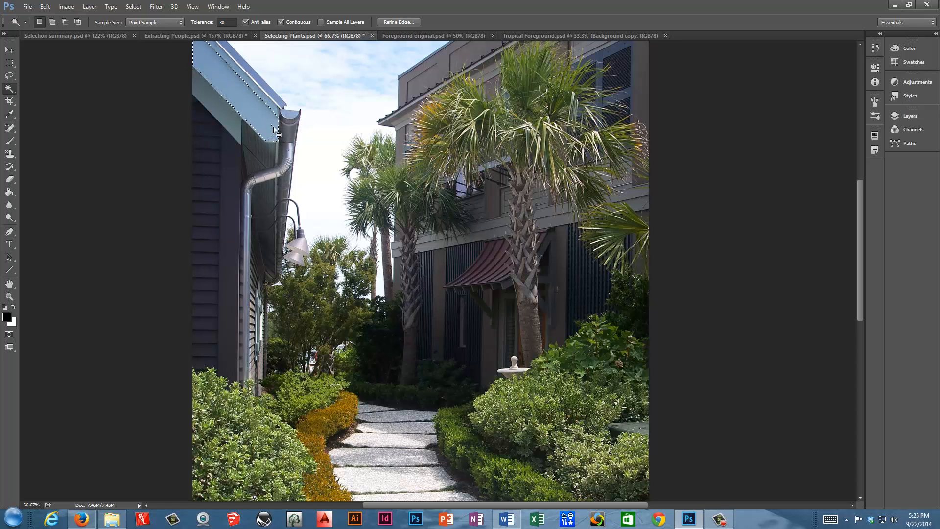
Reselect the roof fascia and extend the selection to the adjoining blue trim bands with the Add to Selection option
key("ctrl+d")
left_click(261, 116)
left_click(52, 21)
left_click(228, 82)
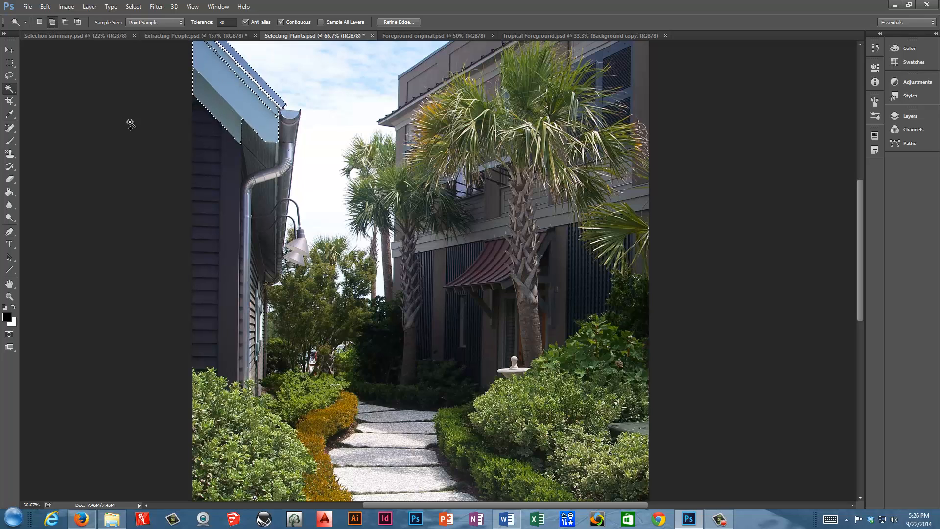
Check the roof trim selection in Quick Mask mode, return to standard mode and deselect it
left_click(9, 334)
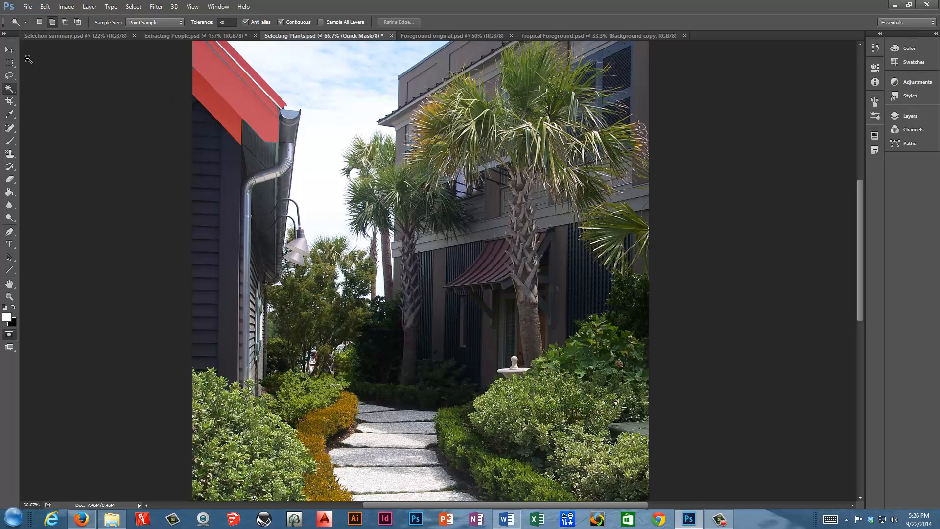
left_click(8, 65)
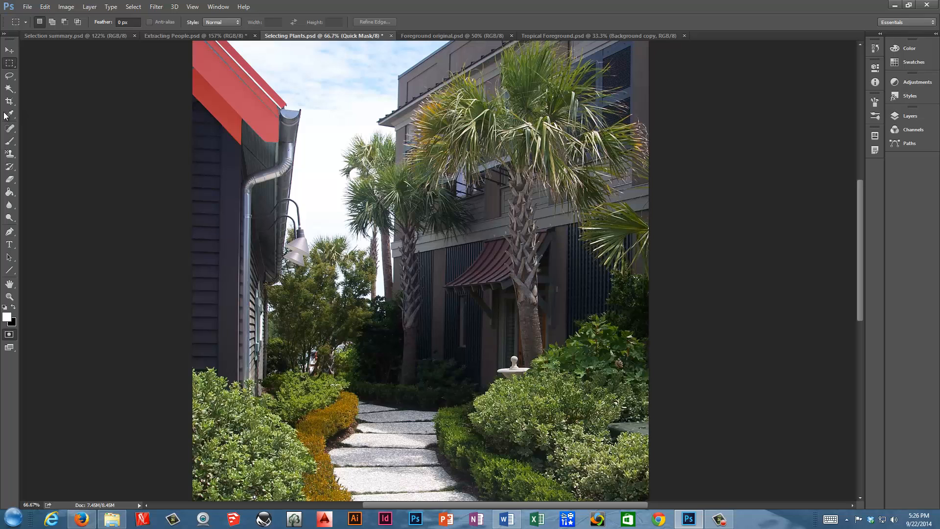
left_click(9, 334)
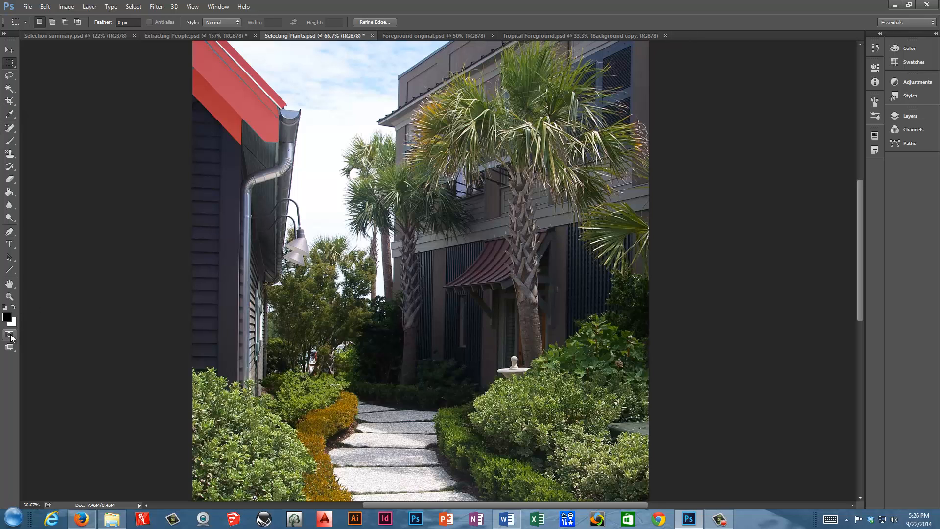
left_click(148, 253)
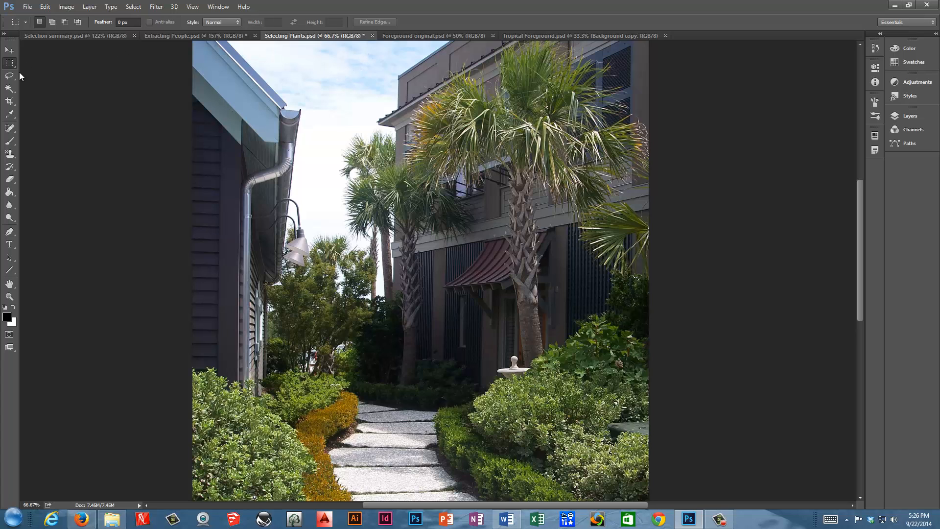
Select the sky with the contiguous Magic Wand and check the selection in Quick Mask mode
left_click(9, 89)
left_click(308, 90)
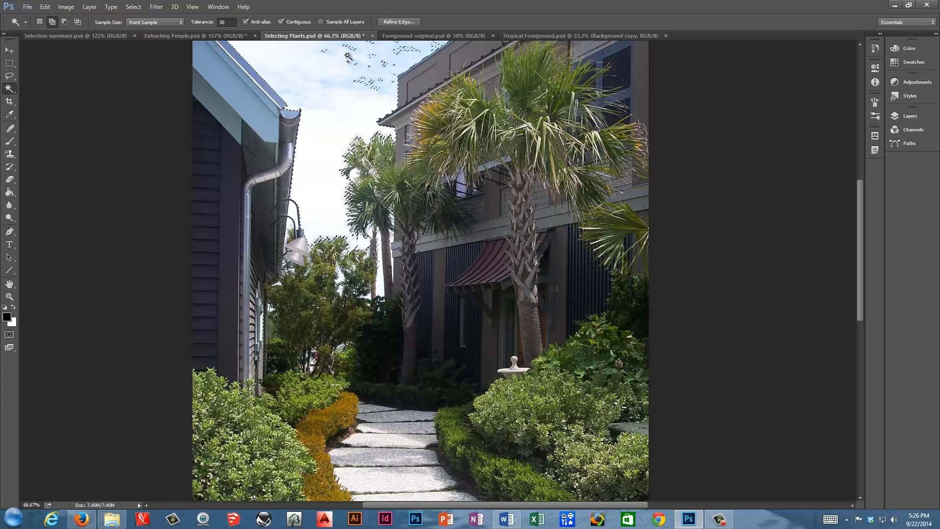
left_click(9, 335)
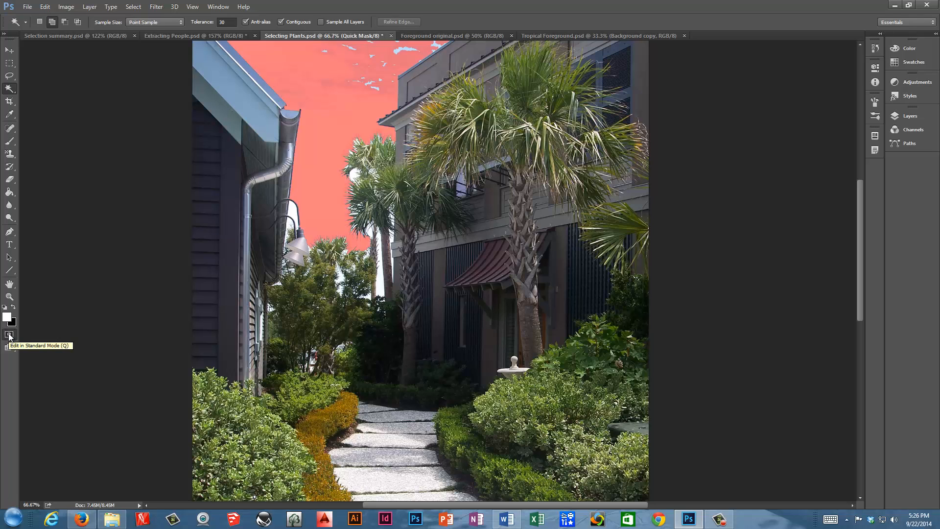
left_click(9, 336)
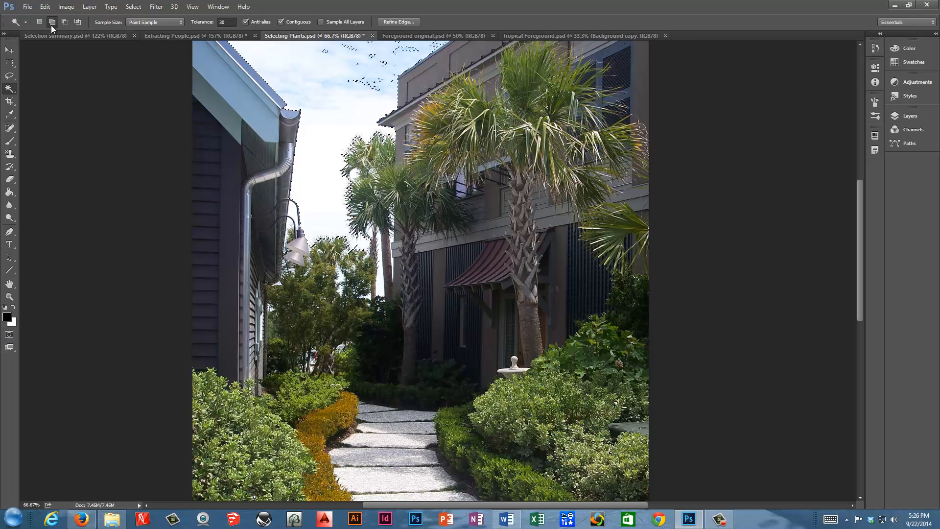
Add the missed clouds and the sky gap between the palm trunks to the selection, and check it in Quick Mask mode
left_click(372, 87)
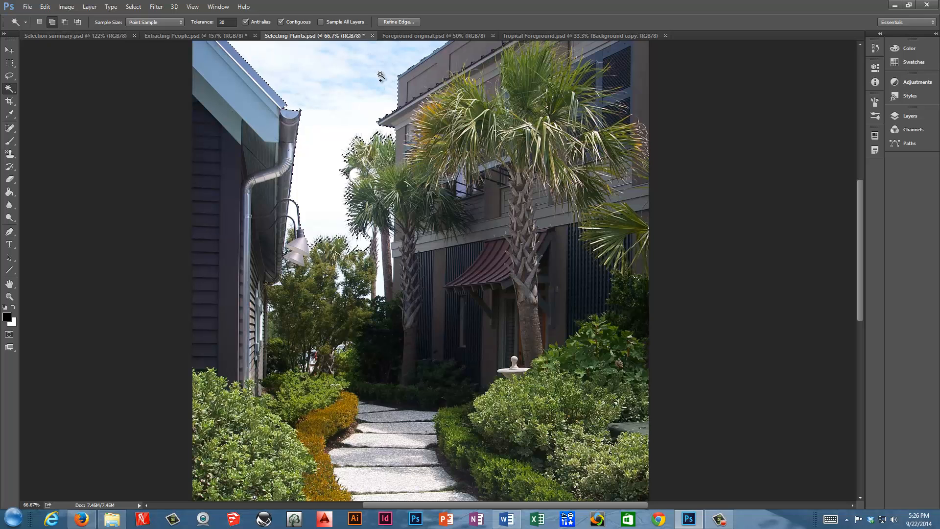
left_click(381, 286)
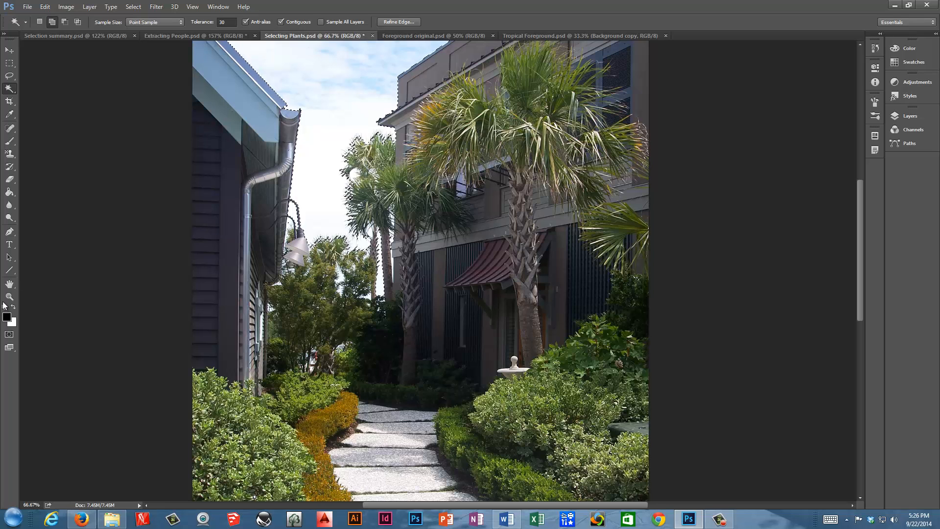
left_click(9, 334)
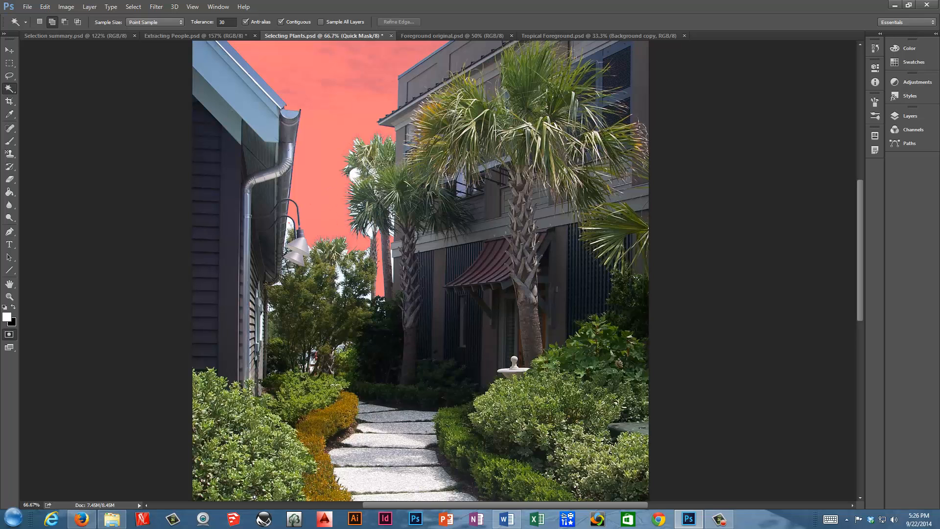
left_click(9, 334)
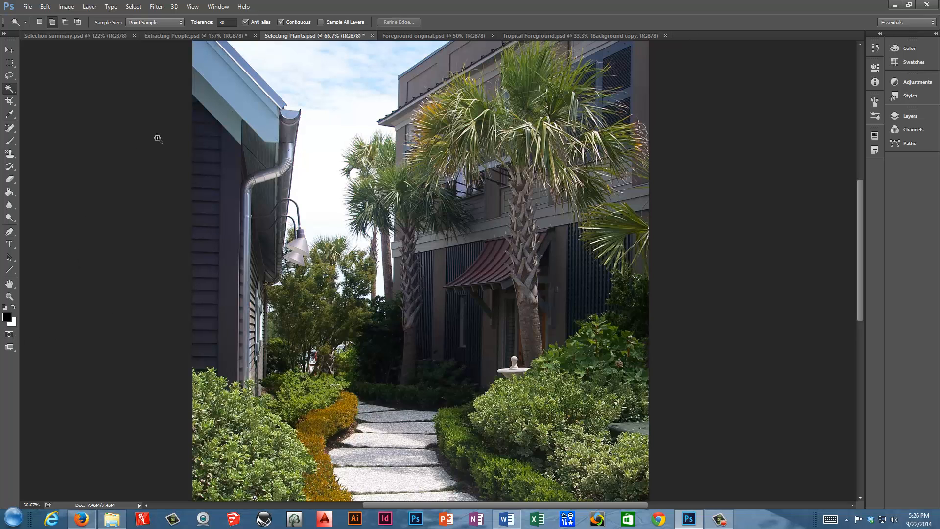
Turn off Contiguous, select the sky and all similar tones with the Magic Wand, and check the coverage in Quick Mask mode
left_click(281, 22)
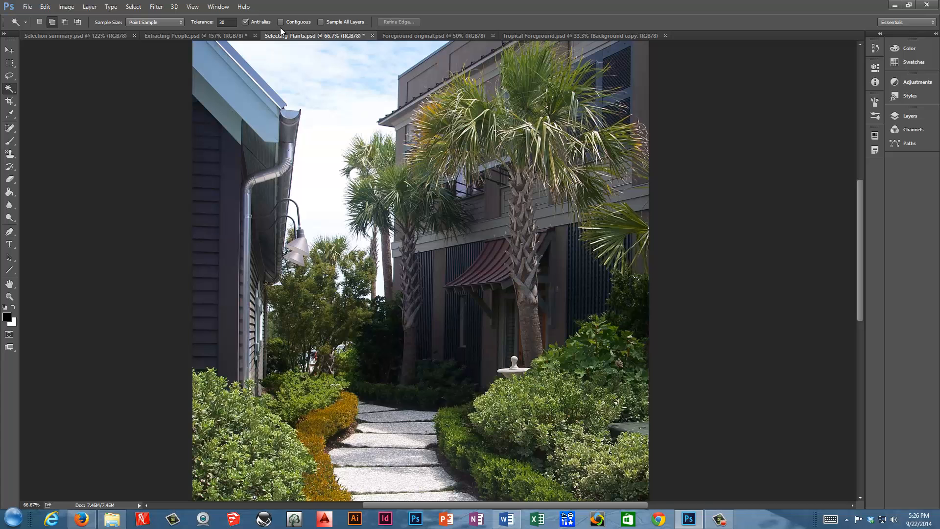
left_click(333, 104)
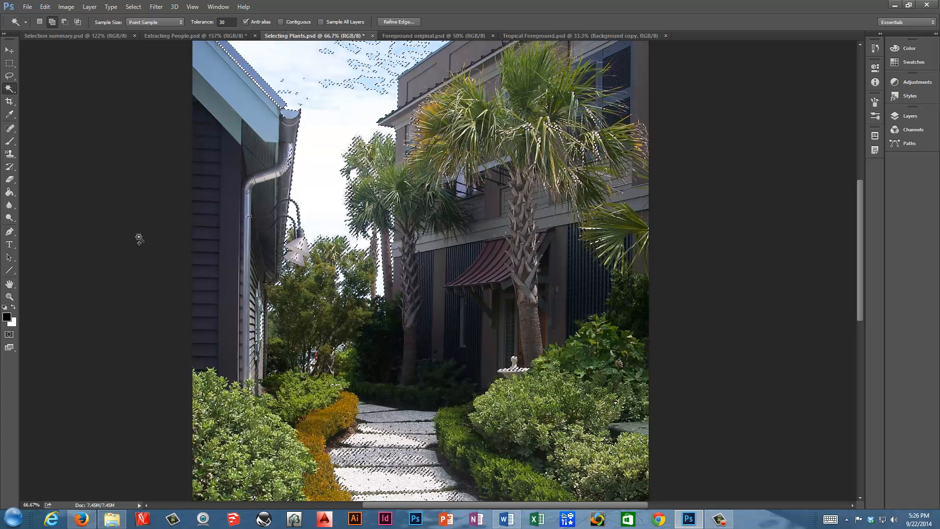
left_click(9, 334)
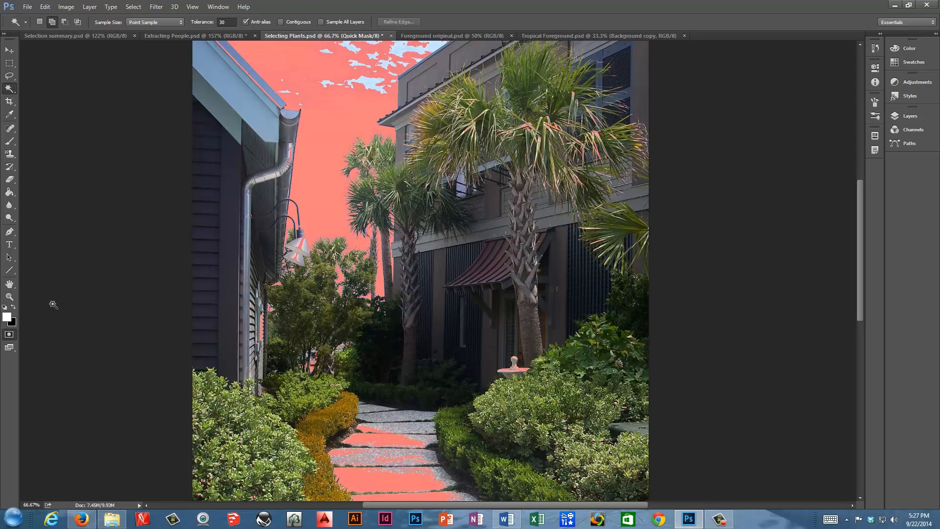
left_click(9, 334)
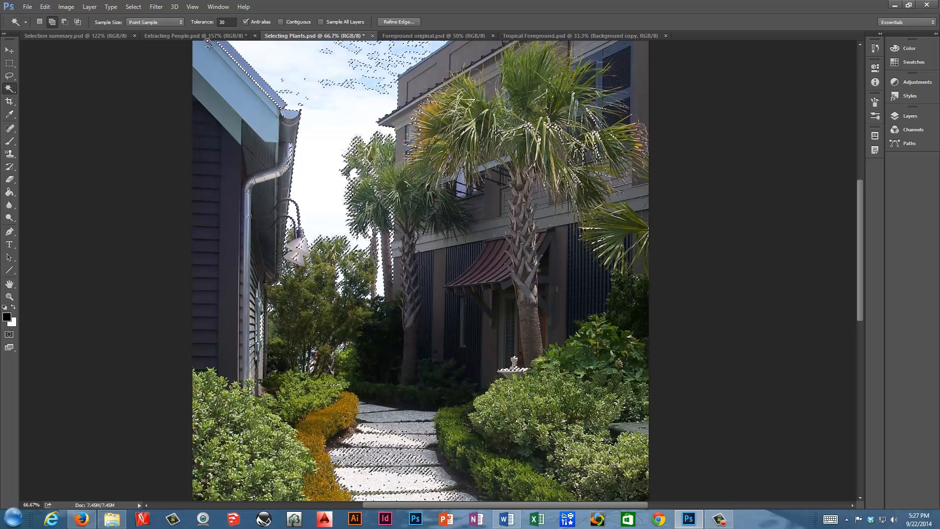
Add the remaining blue cloud patches to the non-contiguous selection and check it in Quick Mask mode
key("alt")
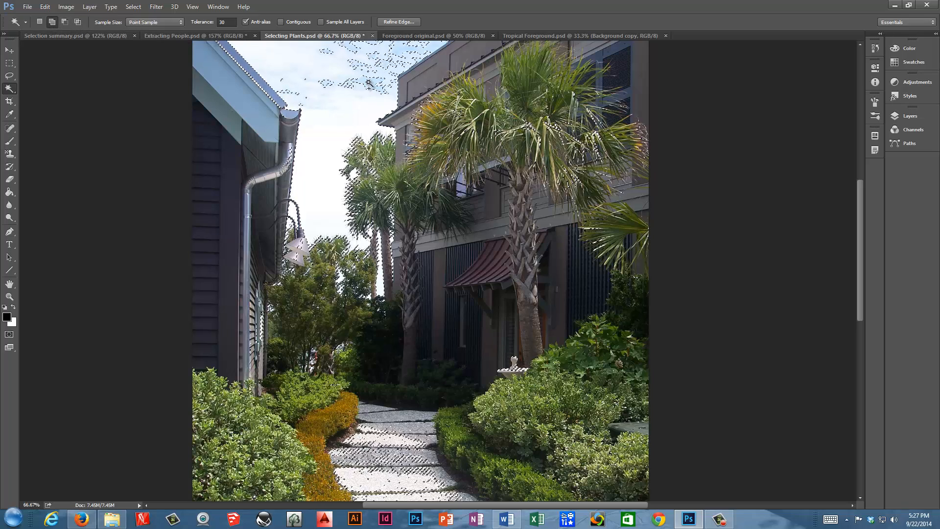
left_click(383, 60)
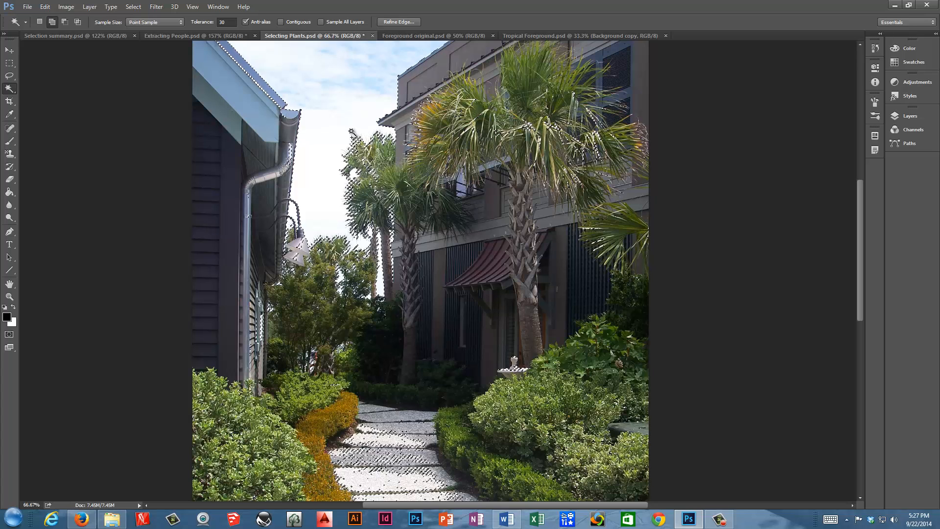
left_click(11, 335)
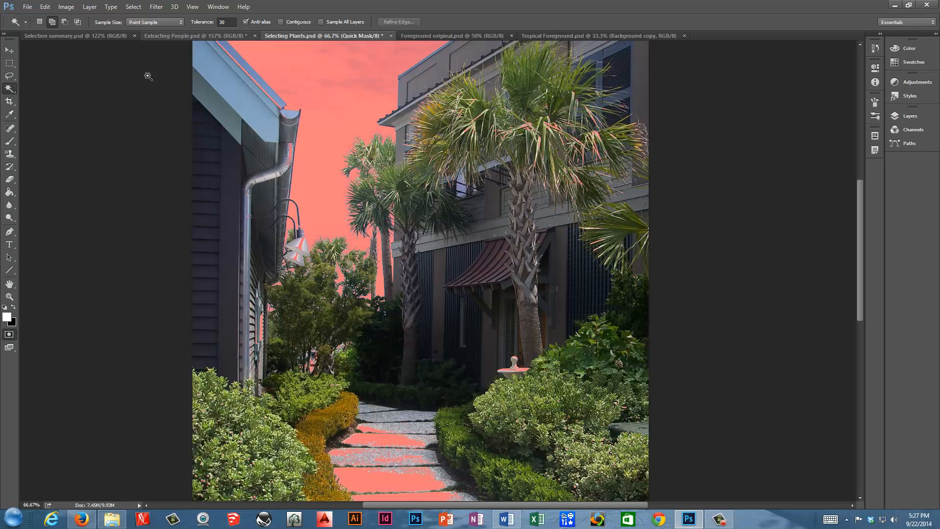
left_click(13, 308)
left_click(9, 334)
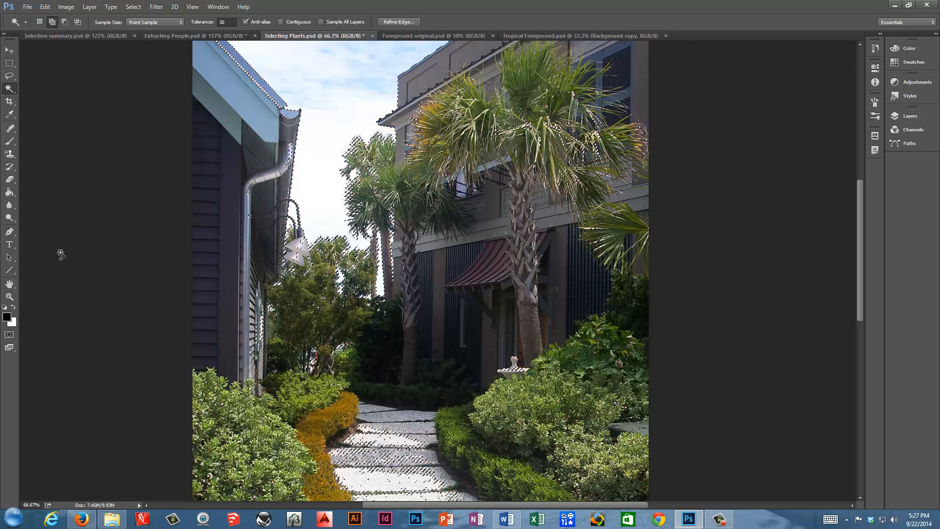
Subtract the stray areas on the building, palms, plants and stone path from the sky selection with the Lasso tool
left_click(9, 77)
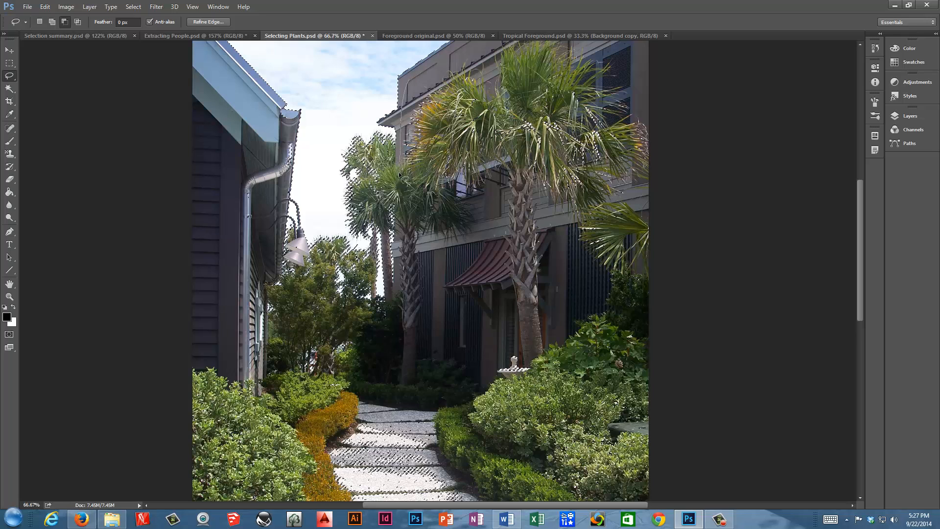
mouse_move(401, 280)
left_mouse_down()
mouse_move(387, 366)
mouse_move(340, 379)
mouse_move(282, 505)
mouse_move(415, 517)
mouse_move(574, 512)
mouse_move(715, 482)
mouse_move(737, 361)
mouse_move(710, 195)
mouse_move(662, 96)
mouse_move(559, 49)
mouse_move(475, 64)
mouse_move(422, 126)
left_mouse_up()
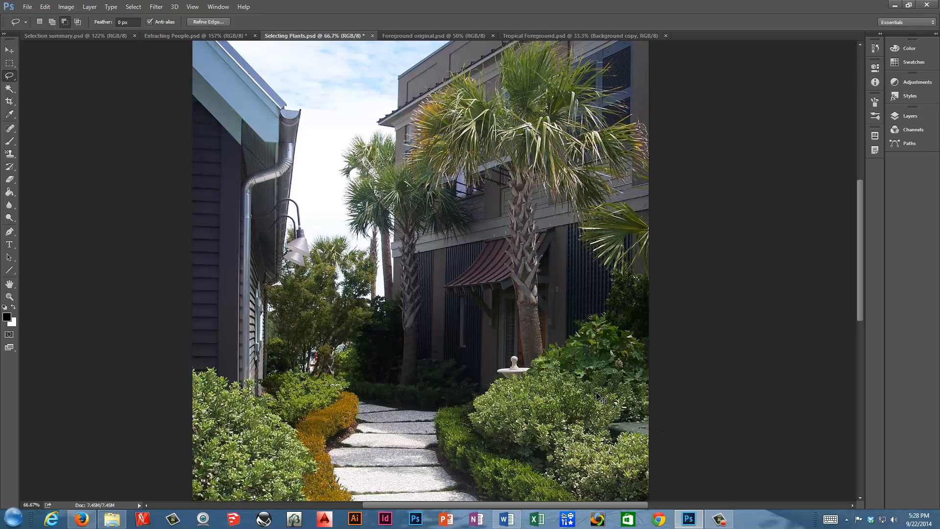
key("ctrl+minus")
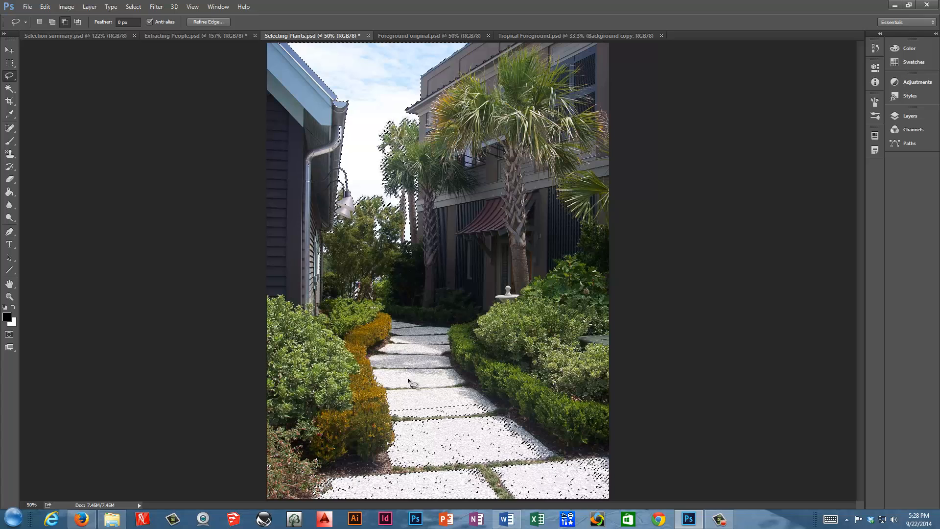
mouse_move(407, 378)
left_mouse_down()
mouse_move(224, 453)
mouse_move(328, 513)
mouse_move(596, 510)
mouse_move(630, 373)
mouse_move(397, 371)
left_mouse_up()
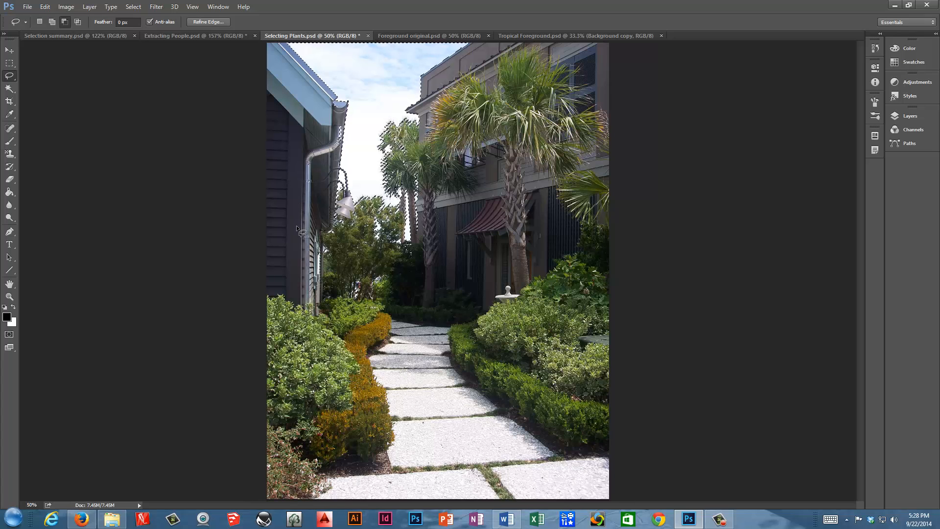
Check the cleaned-up sky selection in Quick Mask mode, leaving the Quick Mask options as they are
left_click(10, 334)
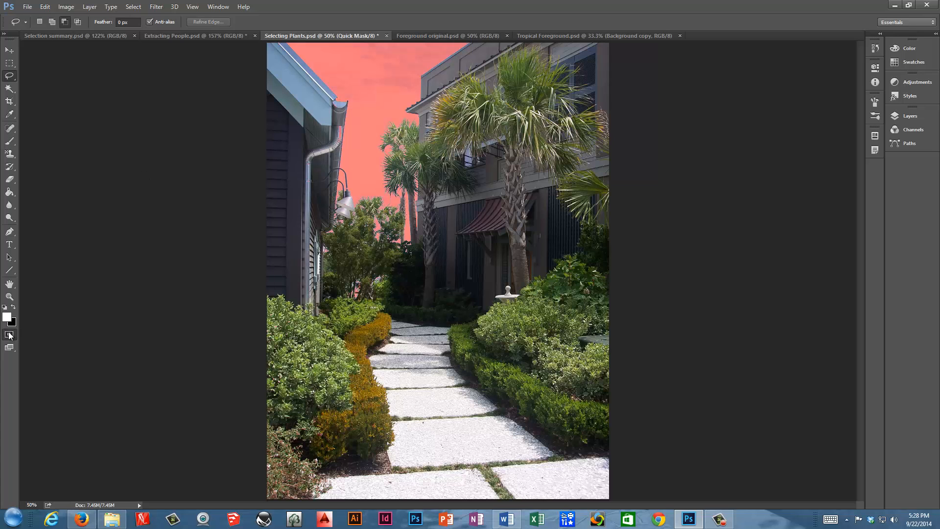
double_click(10, 334)
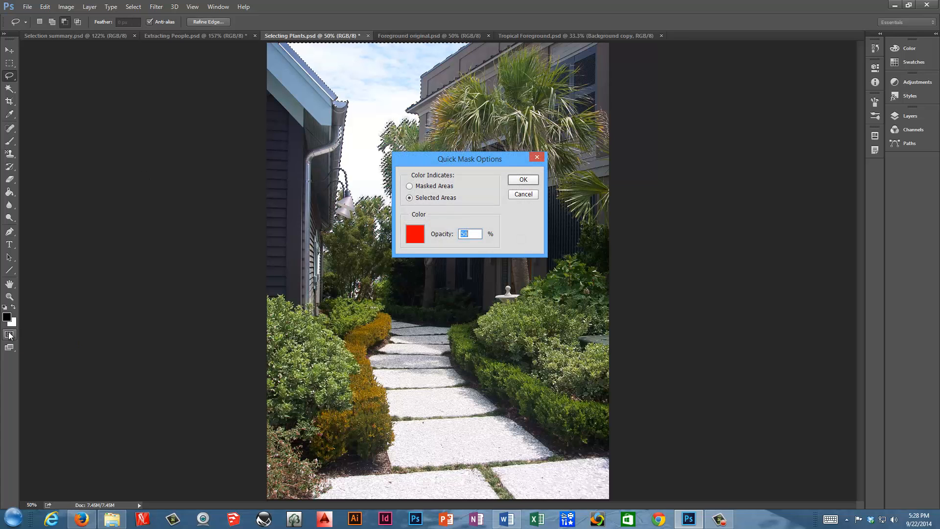
left_click(523, 194)
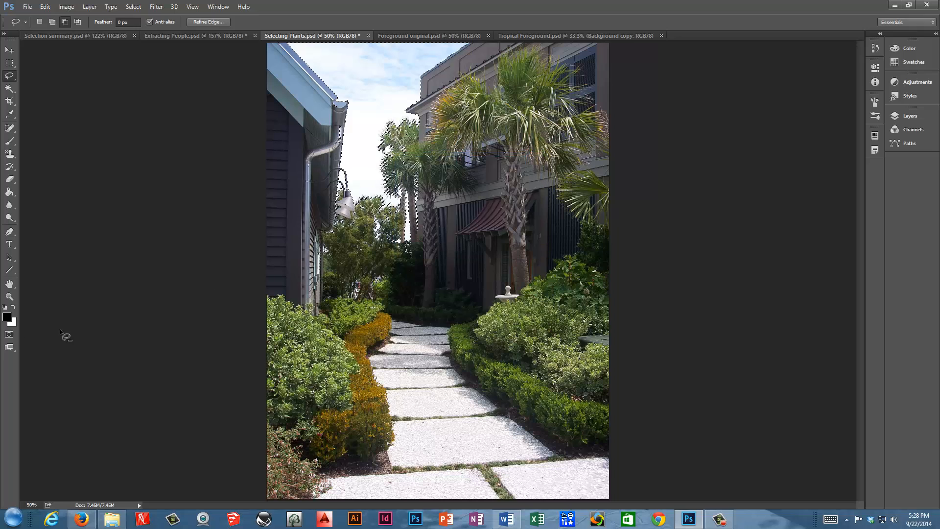
left_click(9, 335)
left_click(13, 335)
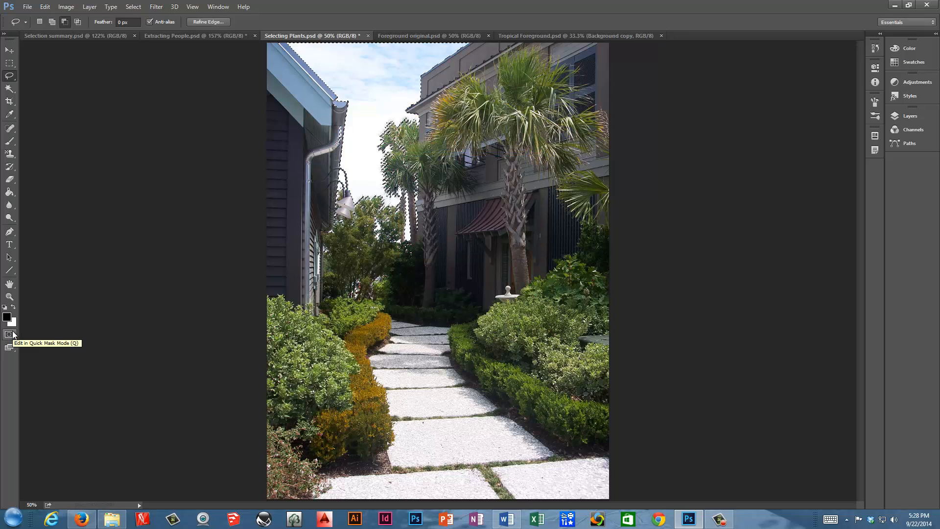
left_click(14, 334)
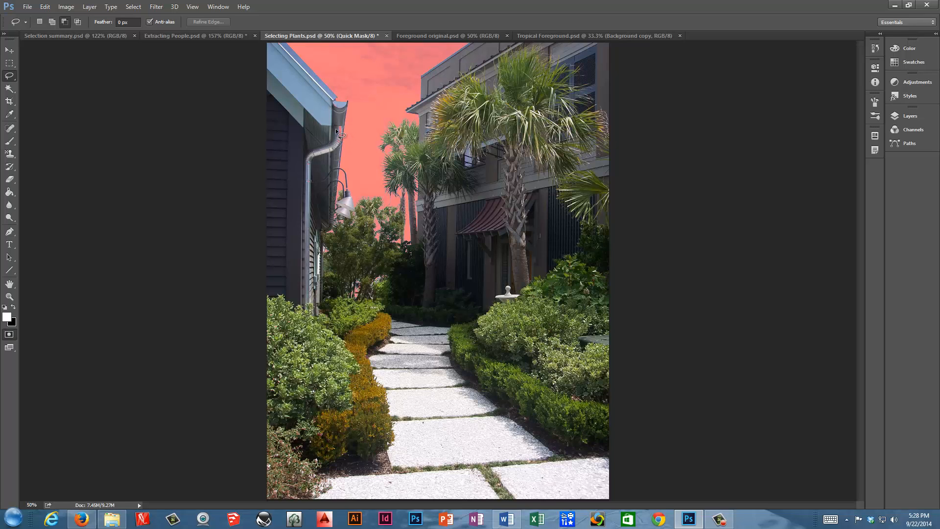
Leave Quick Mask mode with the sky selected and set the foreground color to light blue, #84a7d7
left_click(9, 334)
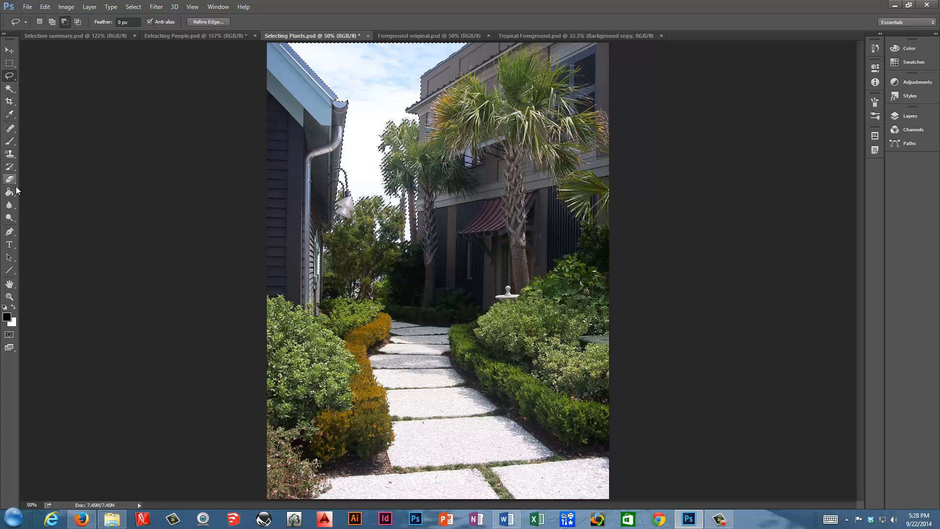
left_click(7, 317)
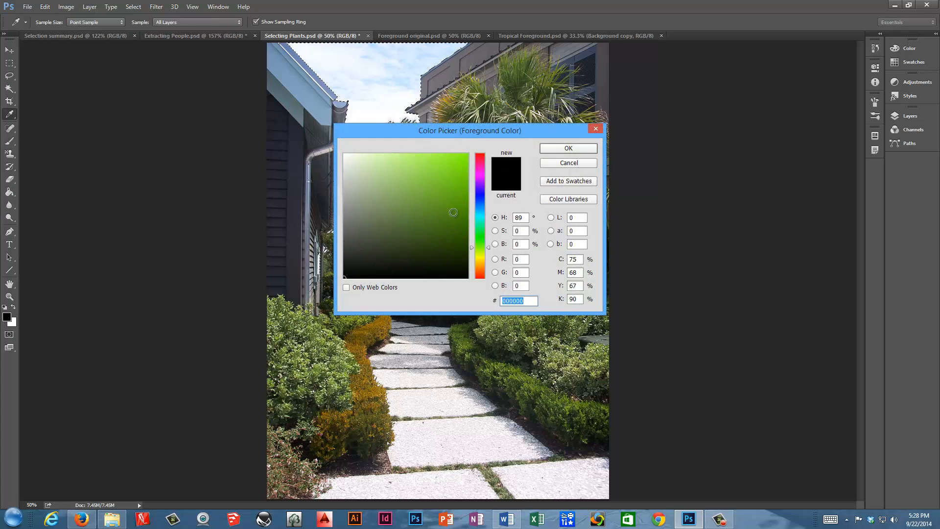
left_click_drag(481, 208, 481, 204)
mouse_move(398, 190)
left_mouse_down()
mouse_move(374, 175)
mouse_move(431, 181)
mouse_move(391, 172)
left_mouse_up()
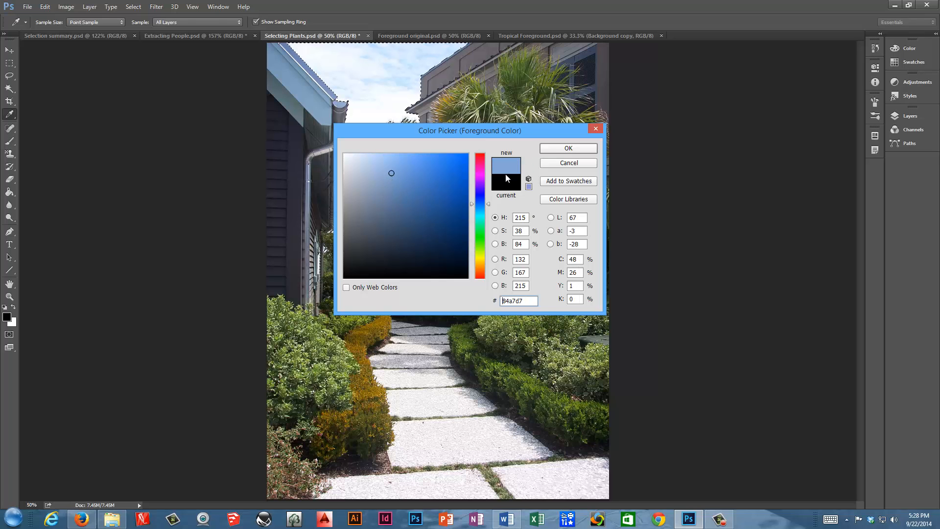
left_click(574, 149)
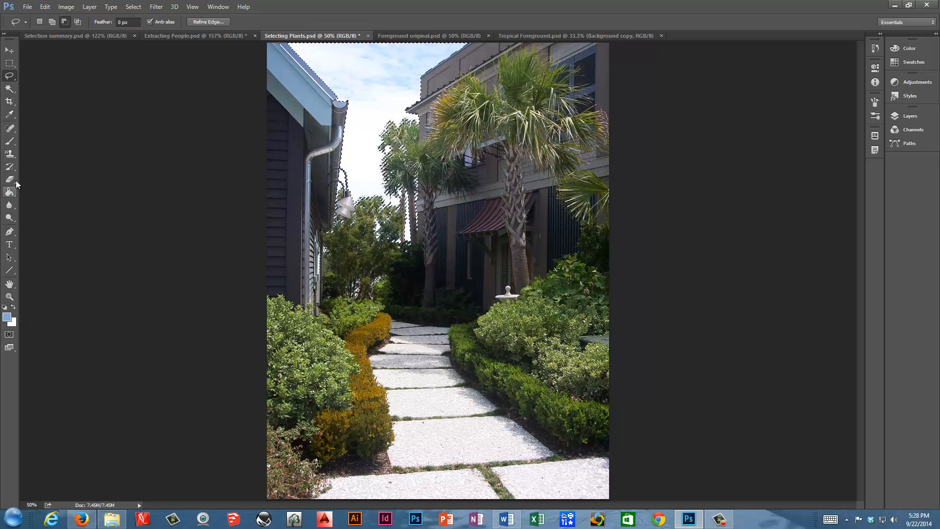
Fill the selected sky with the Gradient tool, undo that attempt, and redraw it from blue at the top down to white near the trees
left_click_drag(9, 192, 58, 202)
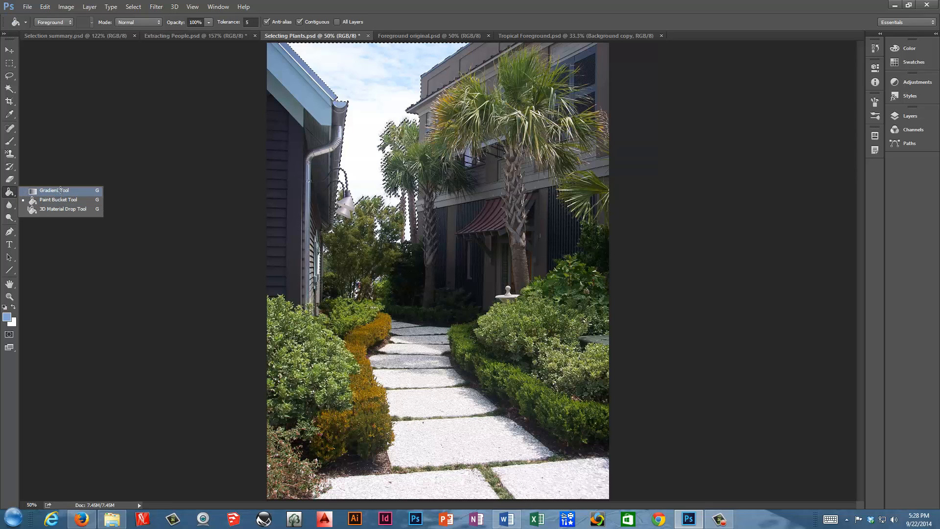
left_click(58, 191)
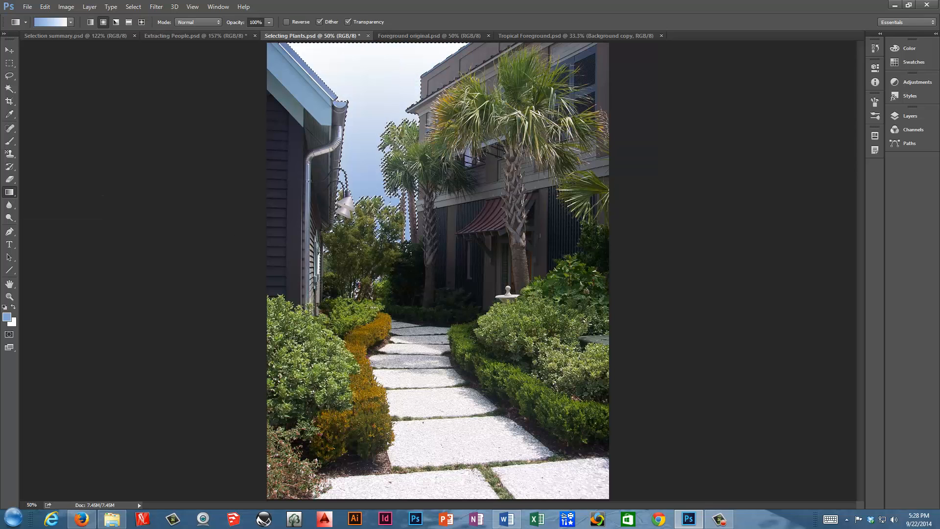
key("ctrl+z")
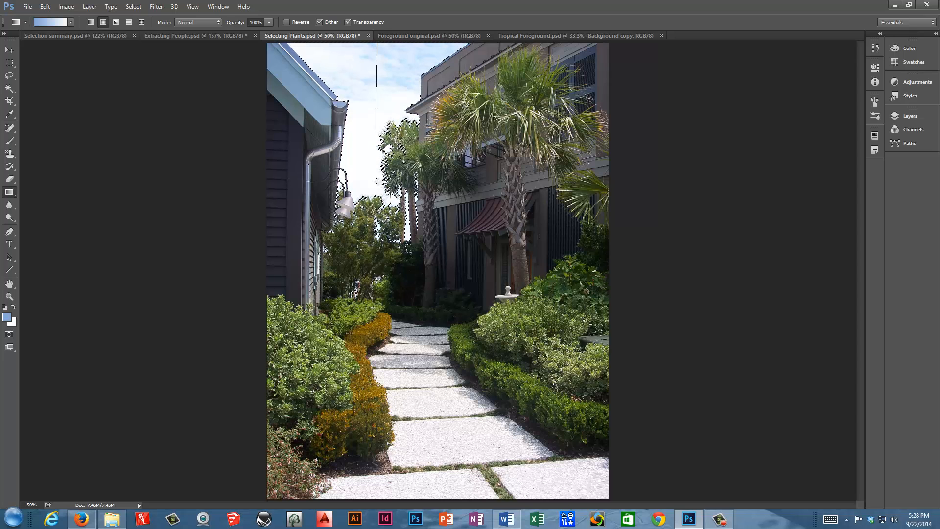
left_click_drag(376, 180, 376, 182)
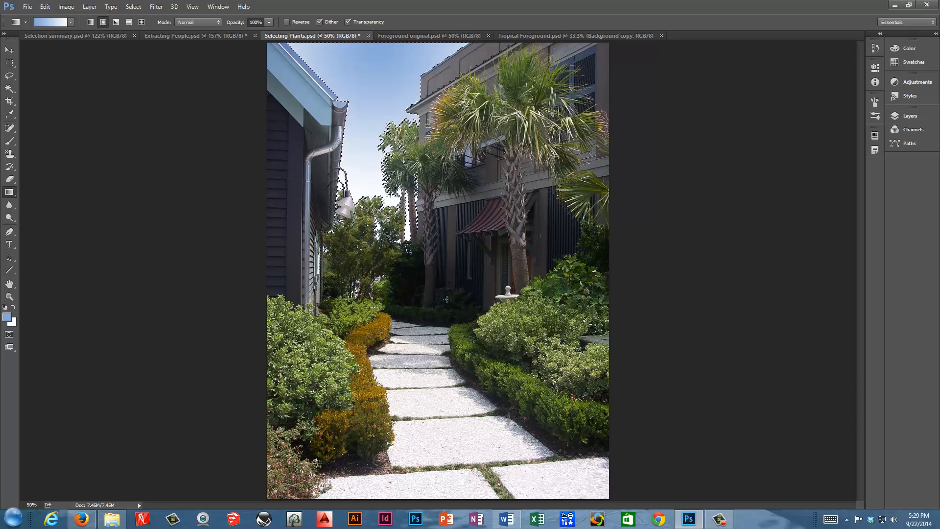
Deselect the recolored sky and switch back to the Magic Wand tool
key("ctrl+minus")
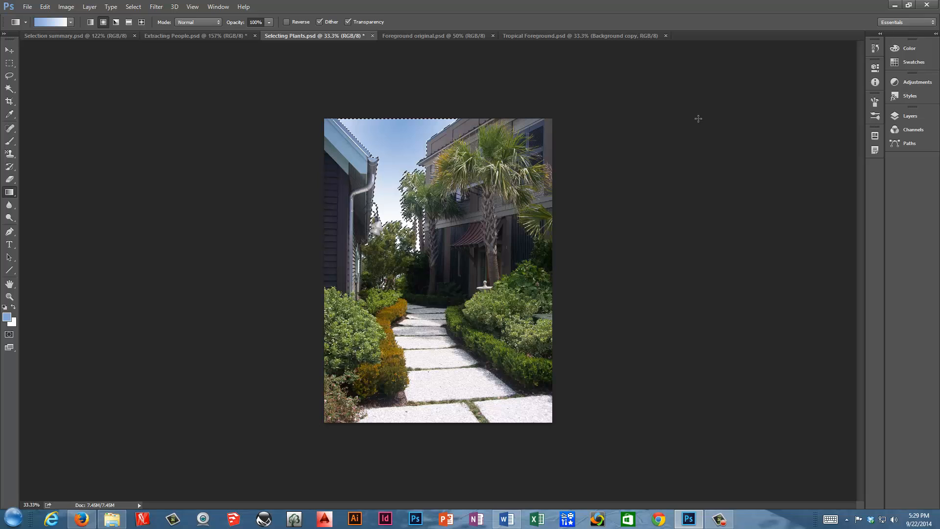
key("ctrl+d")
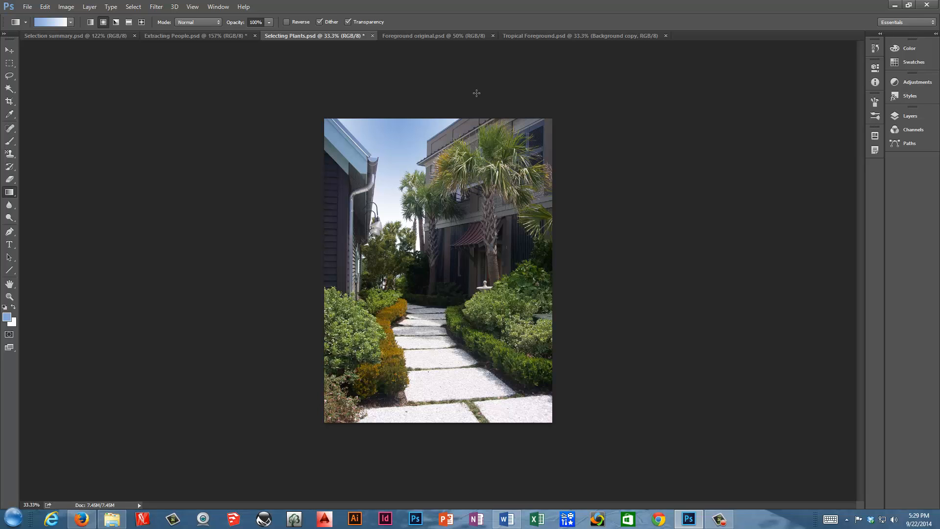
left_click(10, 89)
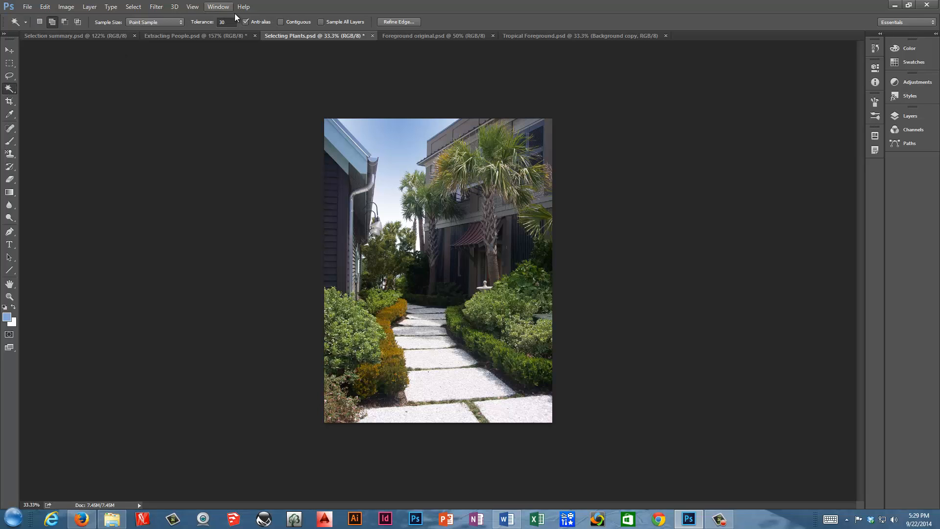